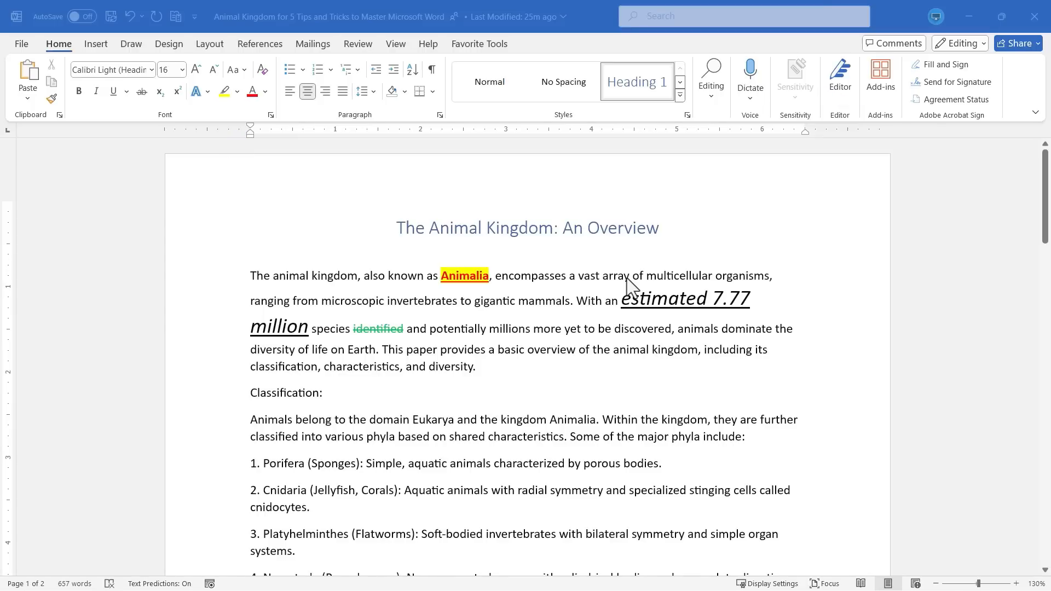
Add a new closing line reading 'Sign up as a channel membership' after the conclusion paragraph.
scroll(571, 308, down, 2)
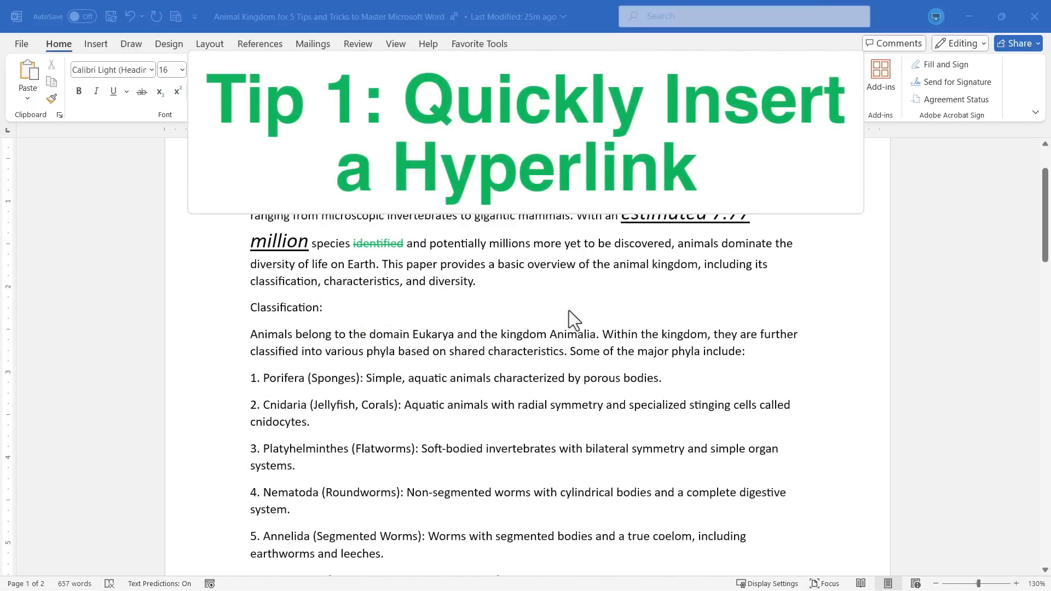
scroll(570, 311, up, 1)
scroll(569, 314, down, 9)
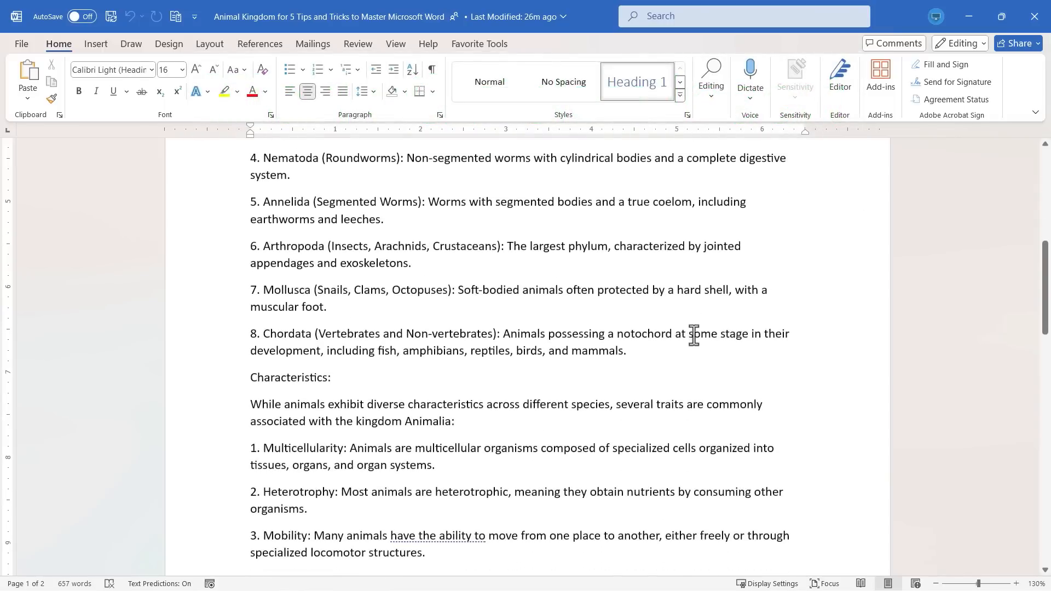
scroll(383, 400, down, 8)
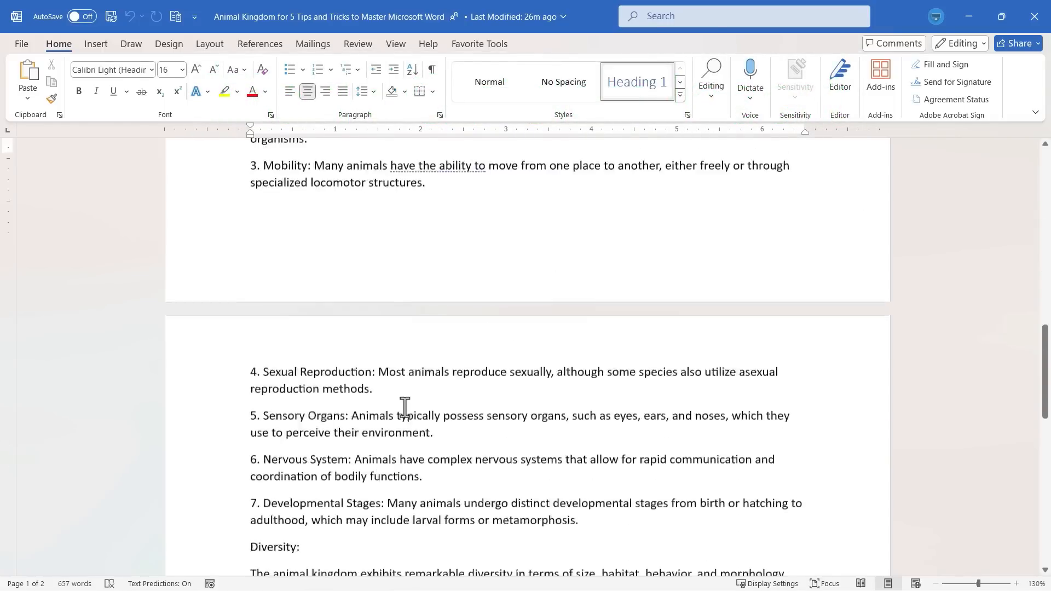
scroll(408, 406, down, 12)
click(717, 361)
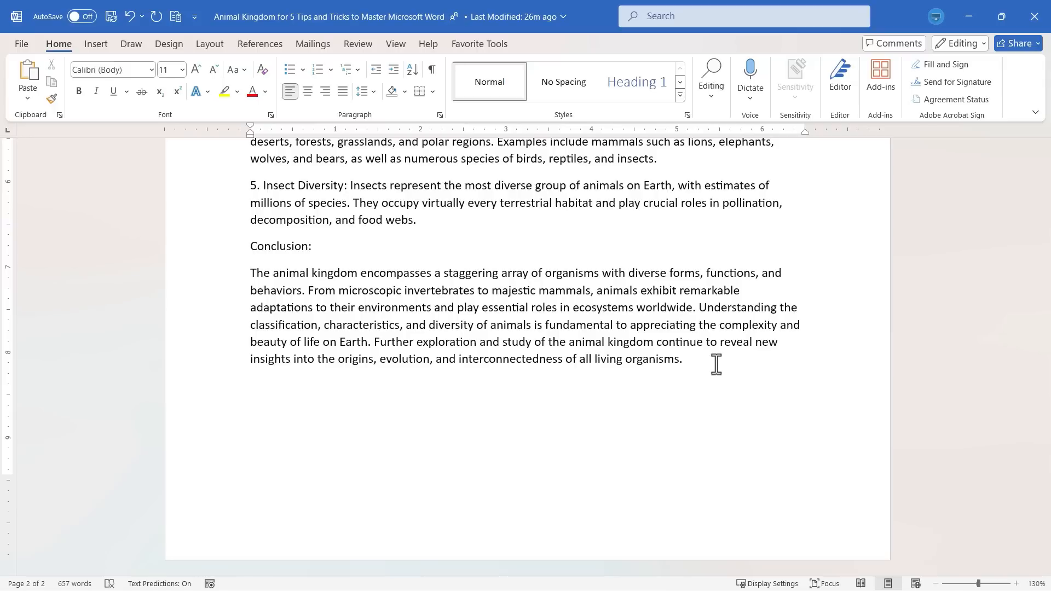
text(Sign)
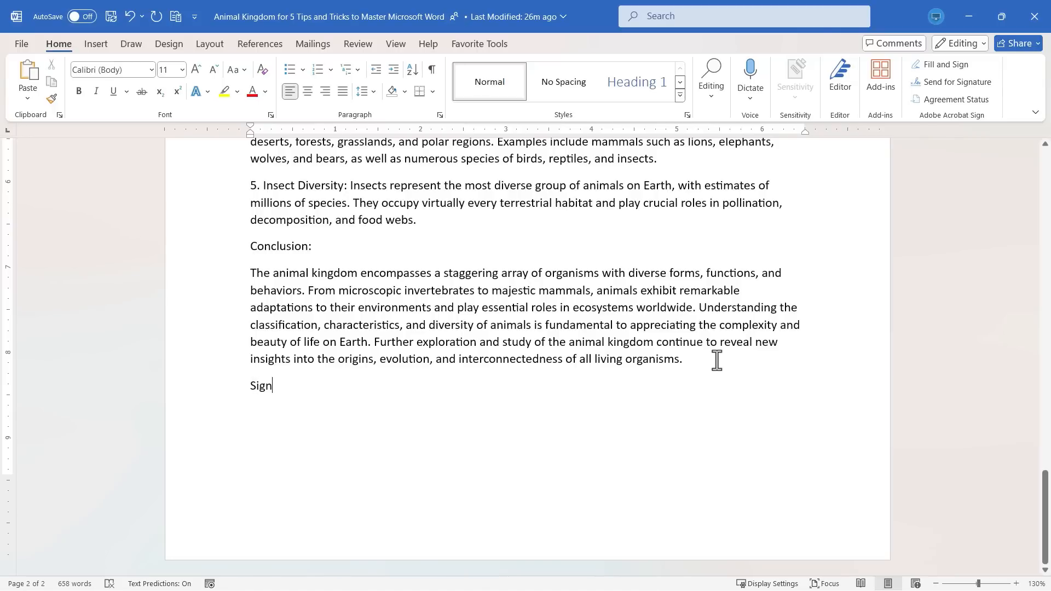
text( up as a channel member)
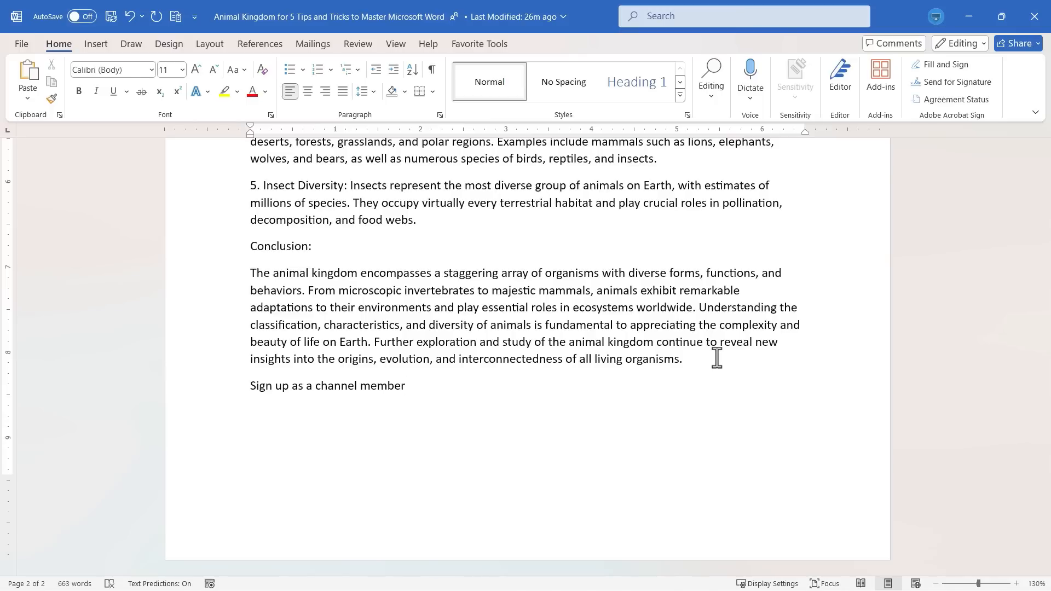
text(ship)
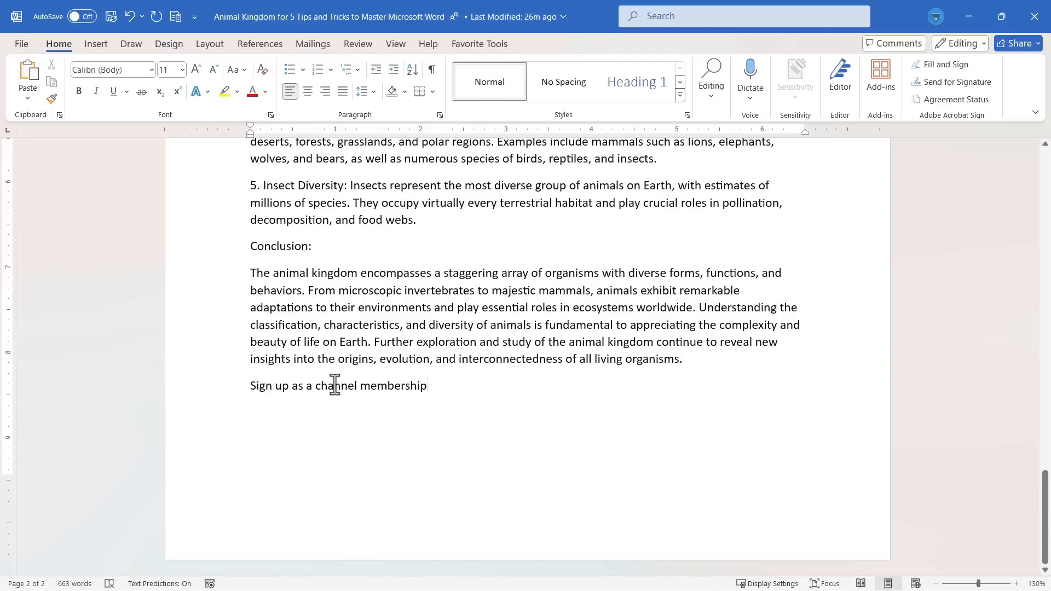
triple_click(281, 387)
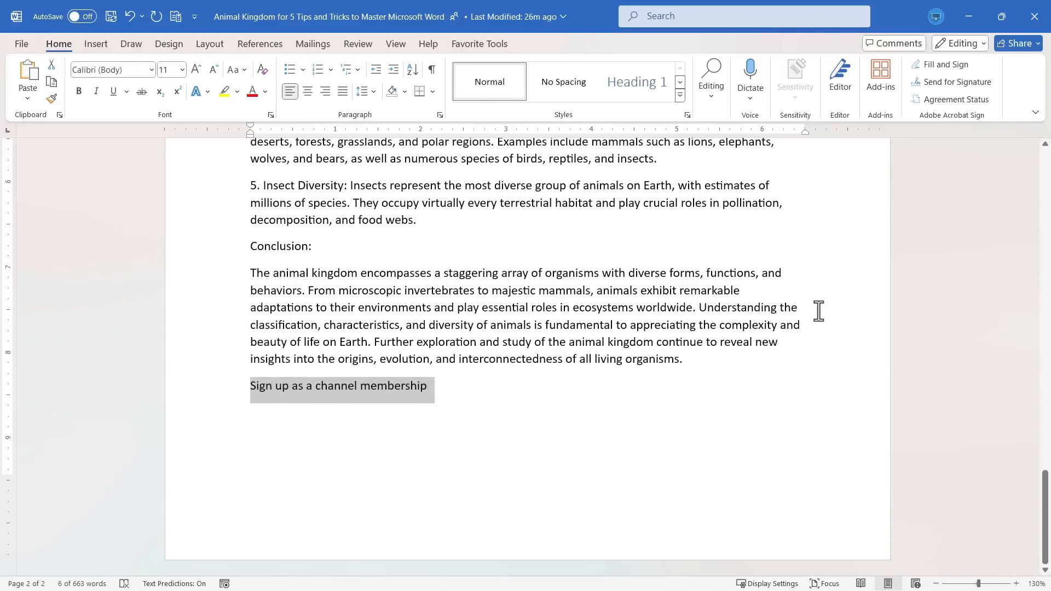
key(ctrl+k)
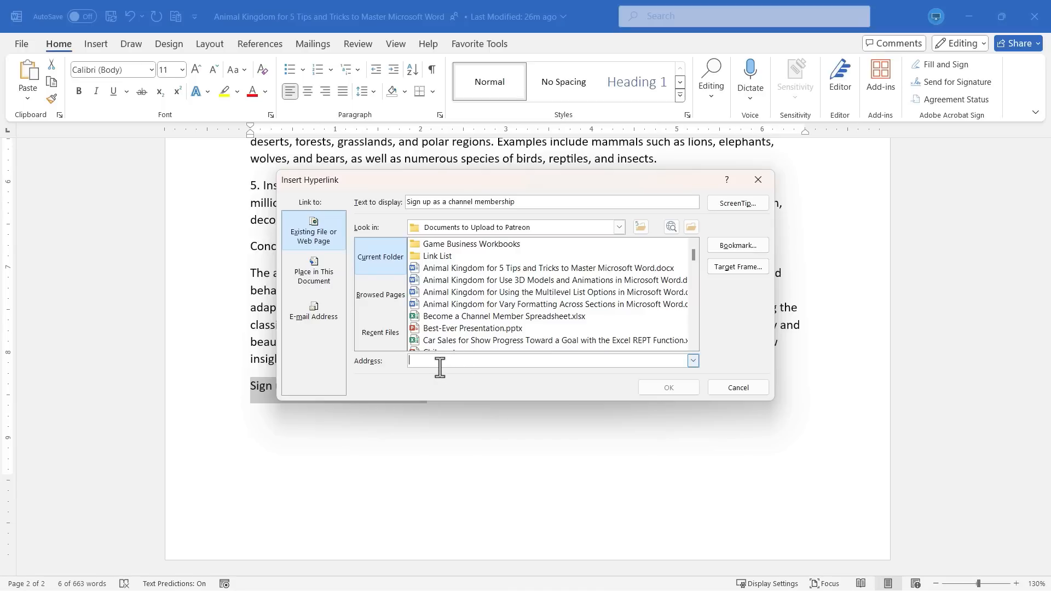
text(https://www.youtube.com/@techteachersandstudents)
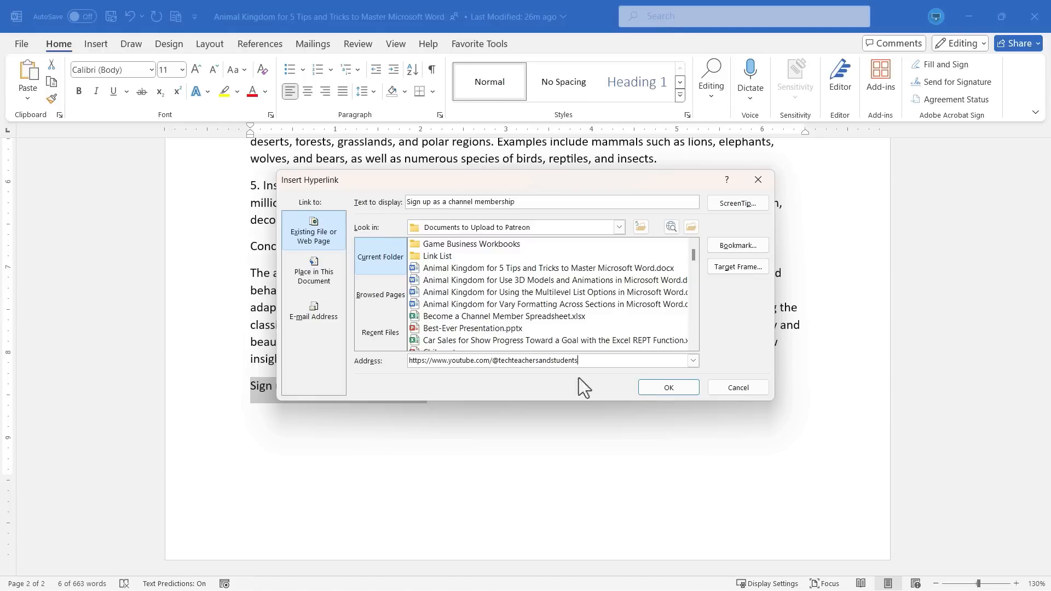
click(672, 392)
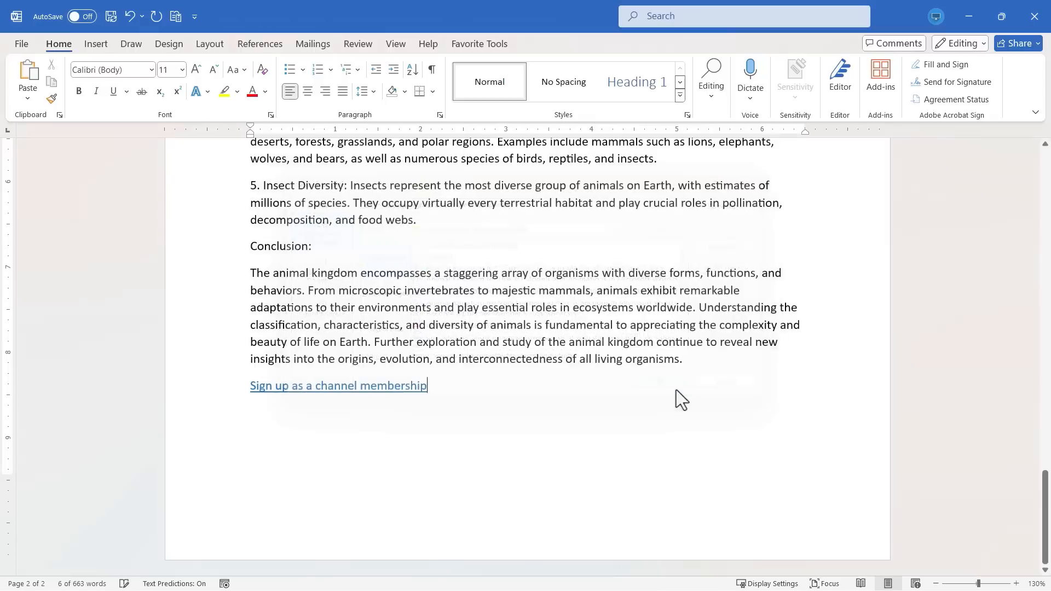
double_click(331, 386)
click(366, 388)
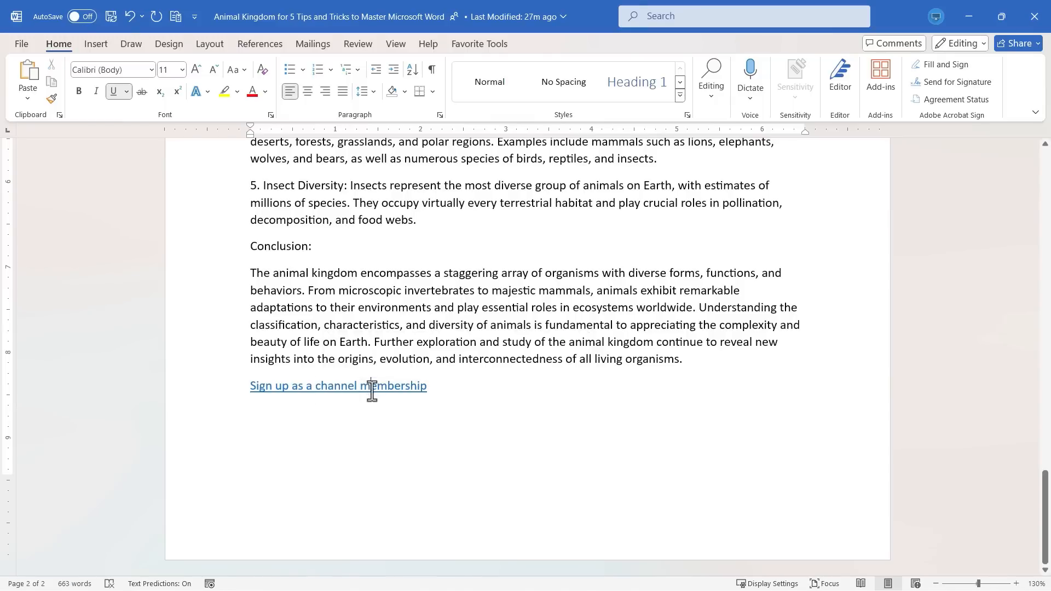
double_click(386, 389)
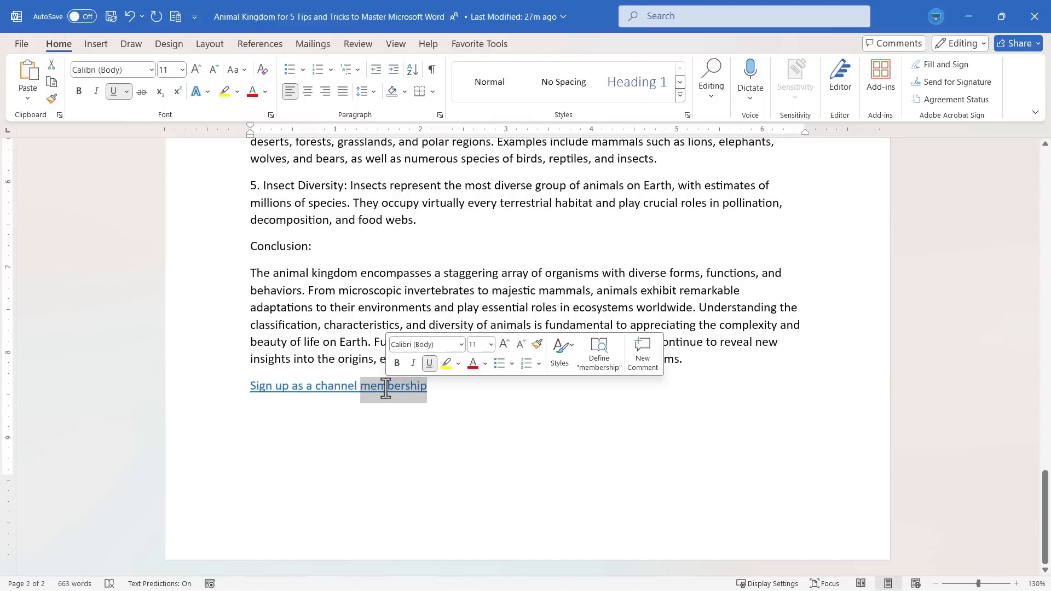
click(322, 386)
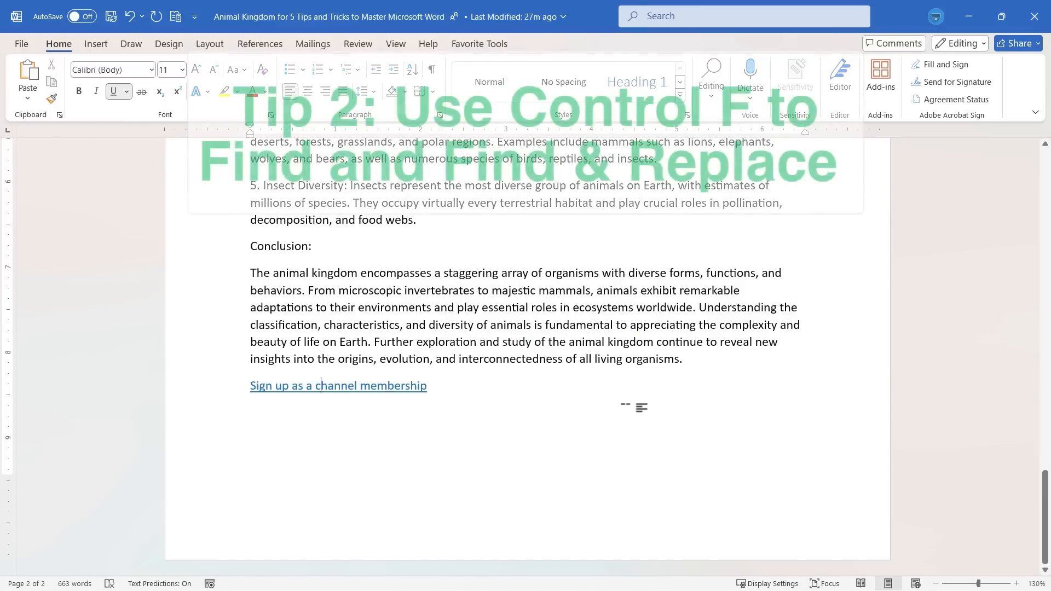
Search the document for the word 'terrestrial'.
scroll(638, 407, up, 4)
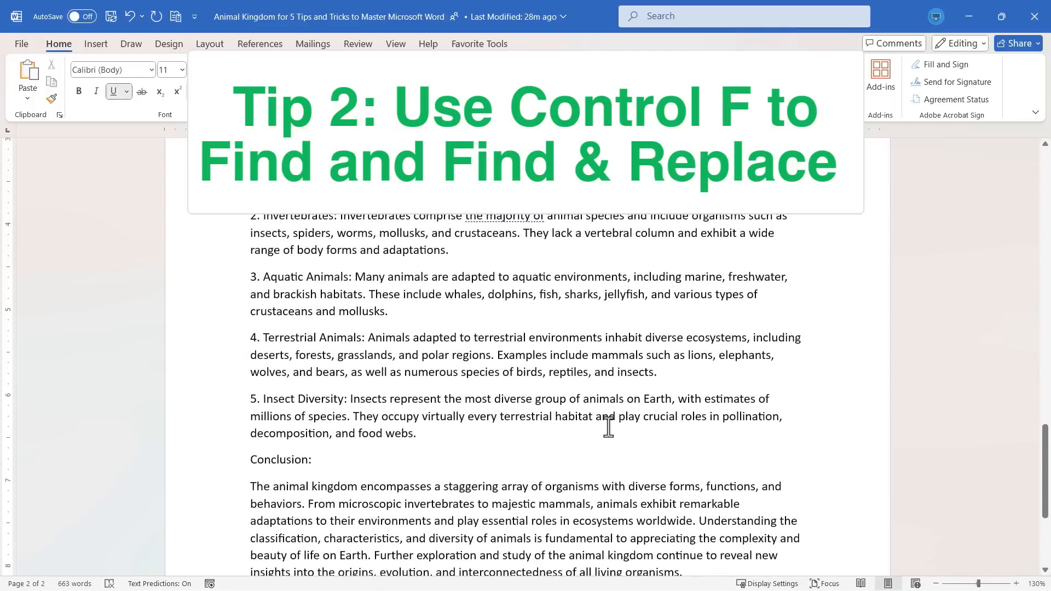
scroll(536, 320, up, 10)
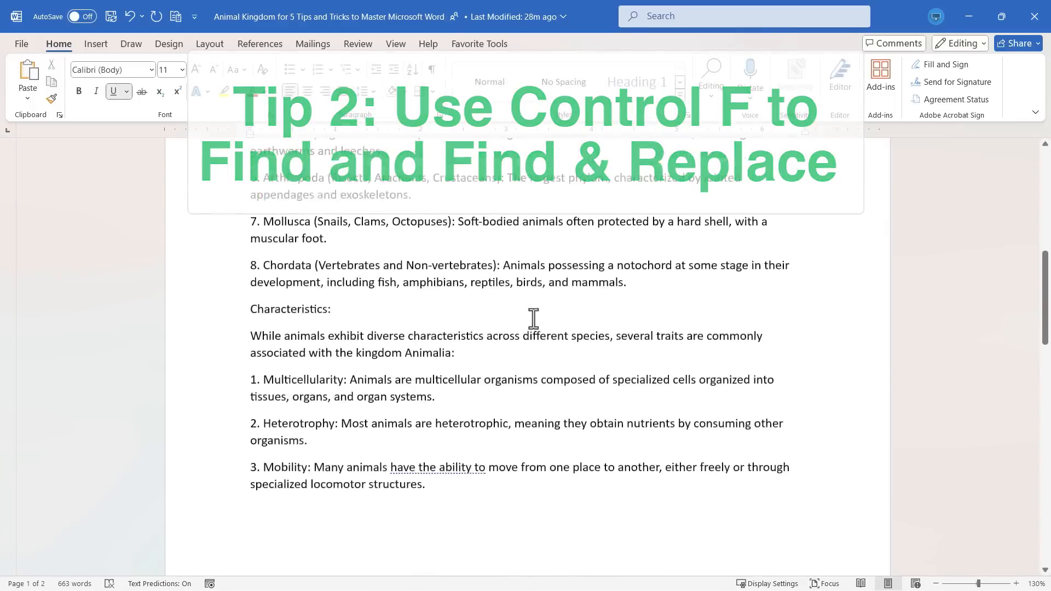
scroll(544, 318, down, 1)
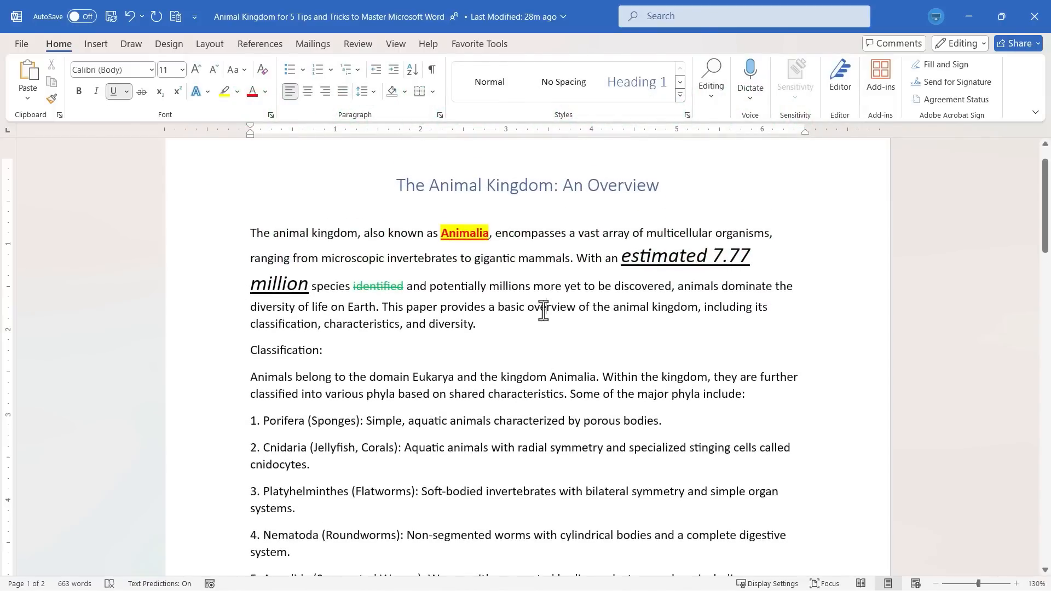
click(548, 308)
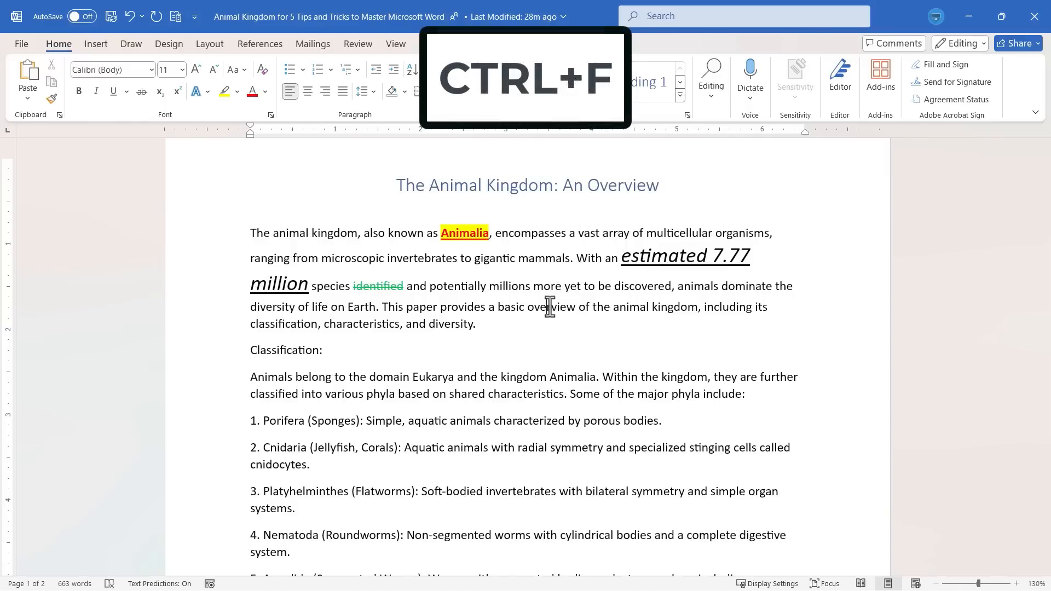
key(ctrl+f)
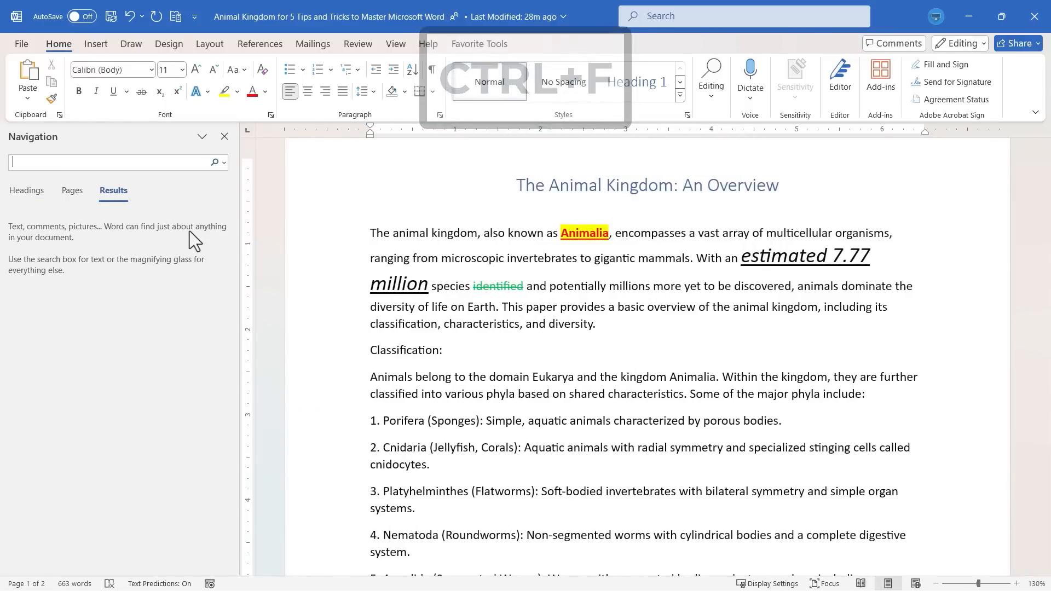
text(terr)
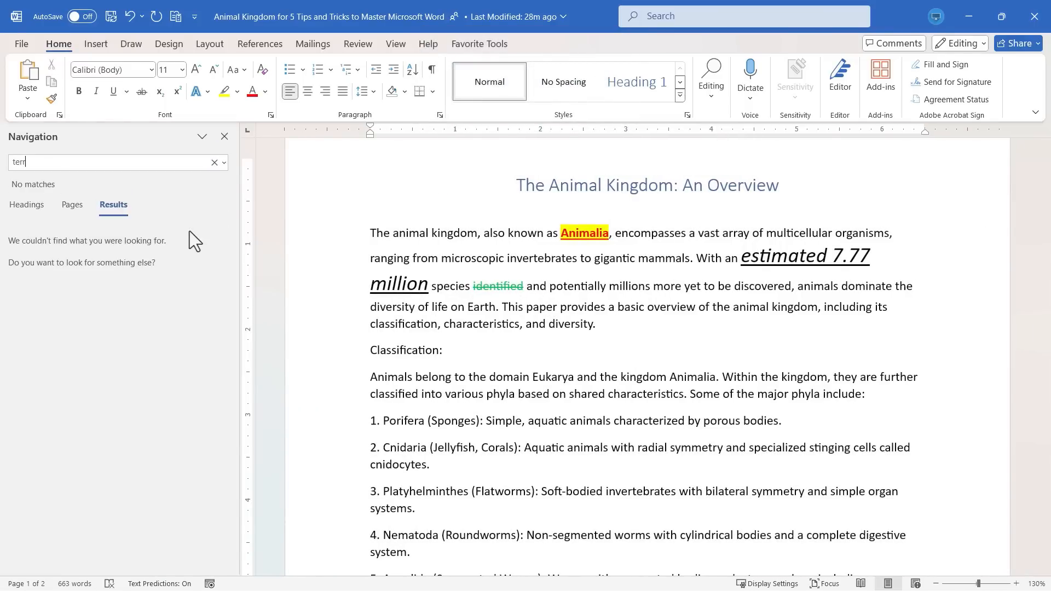
text(estrial)
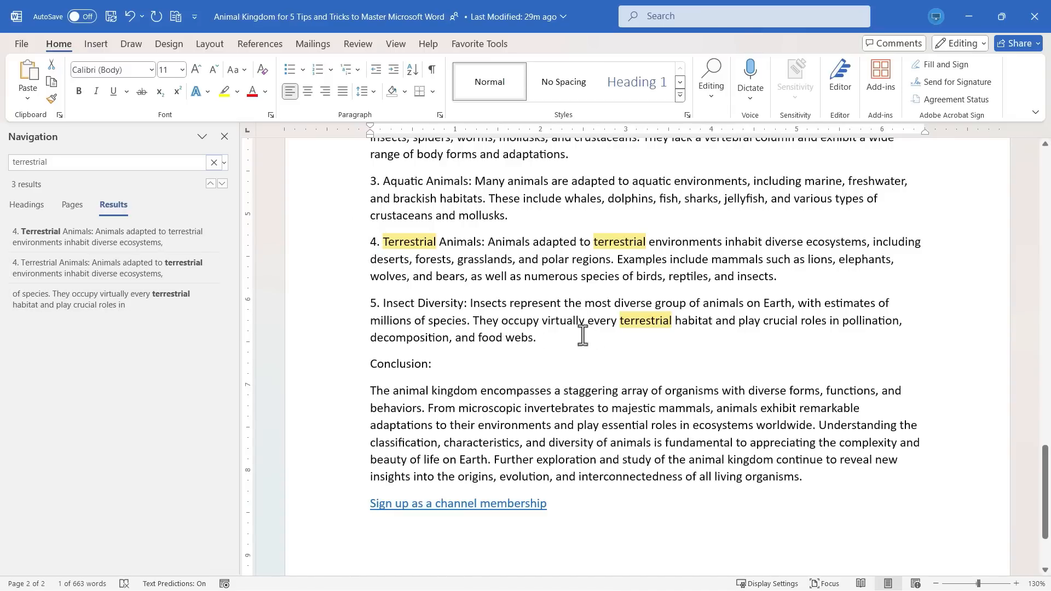
Step through each 'terrestrial' search result to view it in the document.
click(127, 235)
click(111, 263)
click(103, 301)
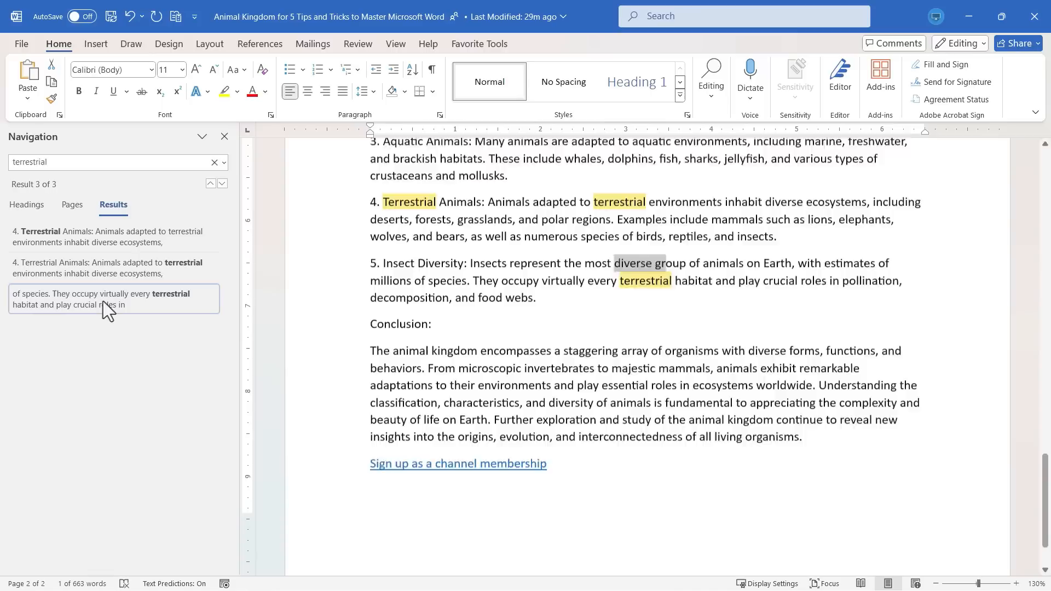
click(121, 265)
click(135, 308)
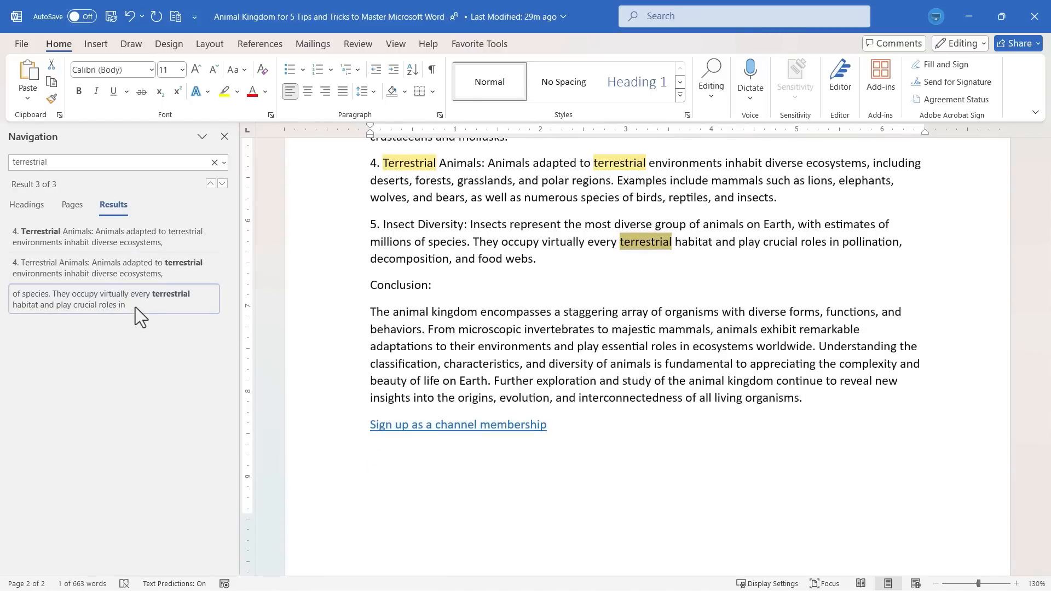
click(107, 240)
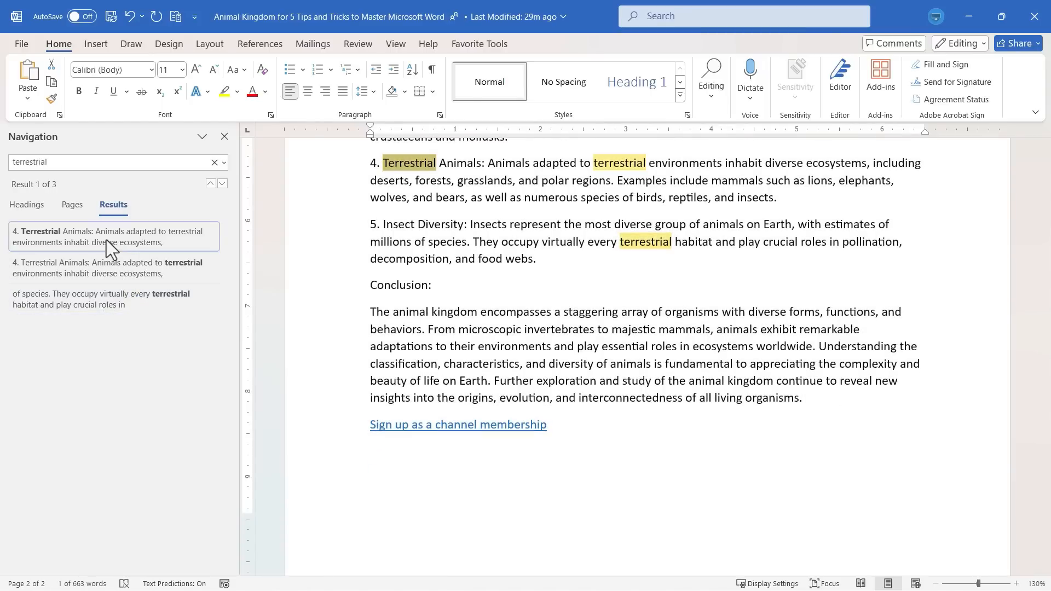
click(112, 268)
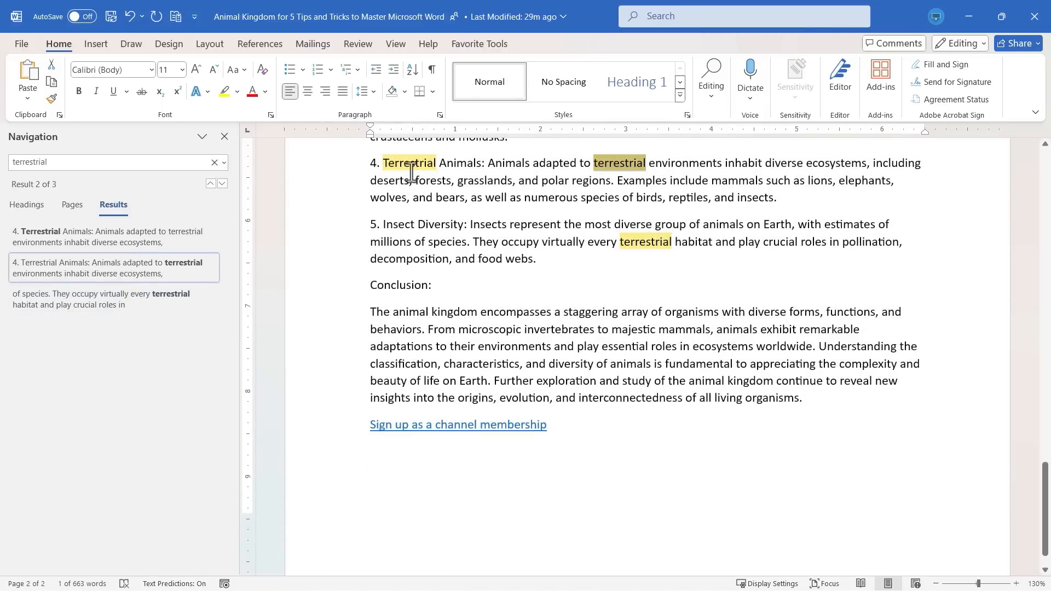
Replace every occurrence of 'terrestrial' with 'earth-bound' throughout the document.
click(224, 166)
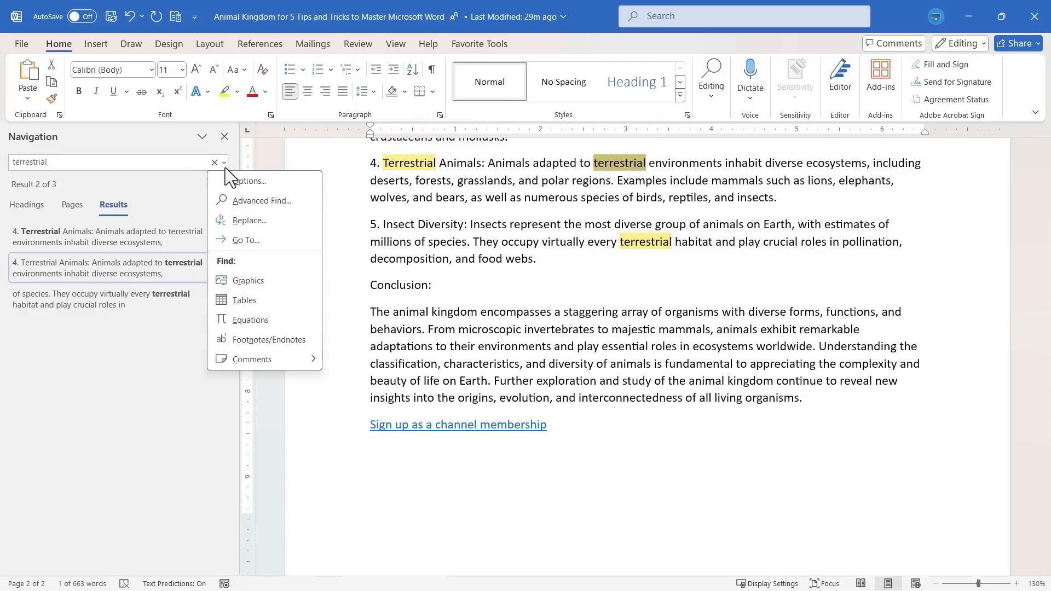
click(237, 221)
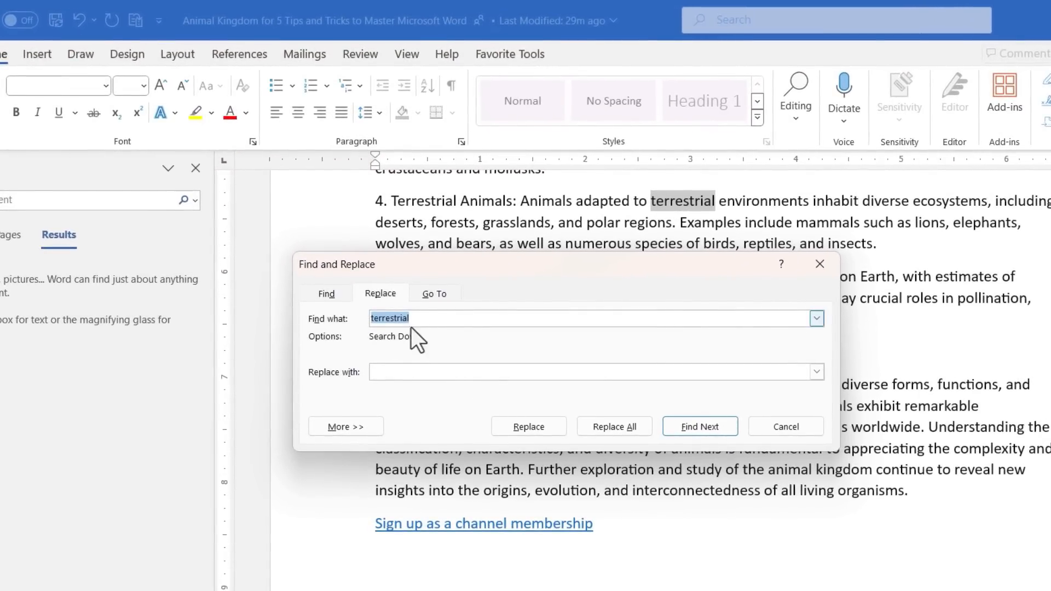
click(394, 372)
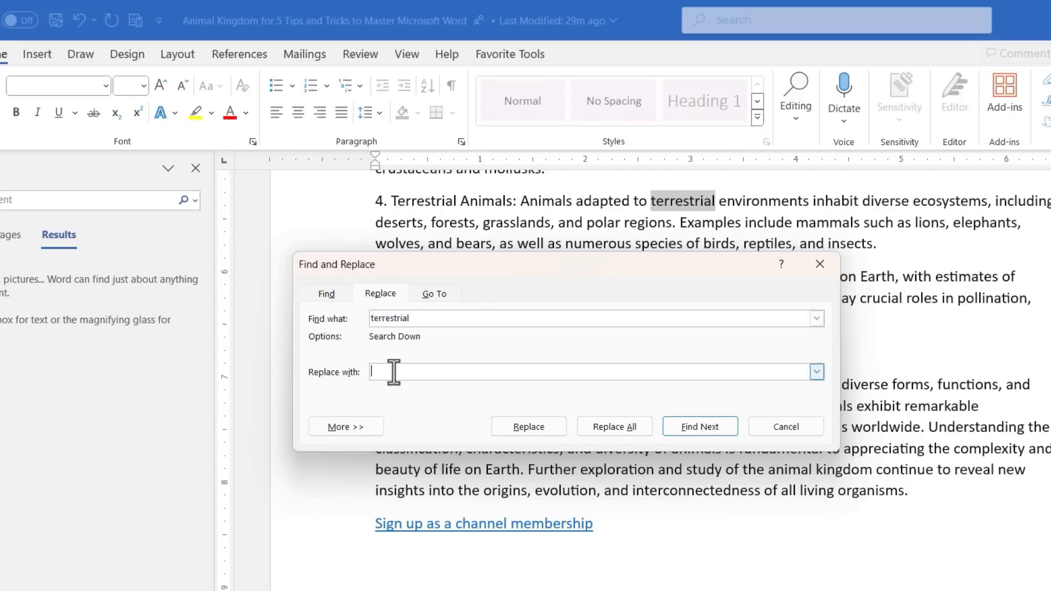
text(earth)
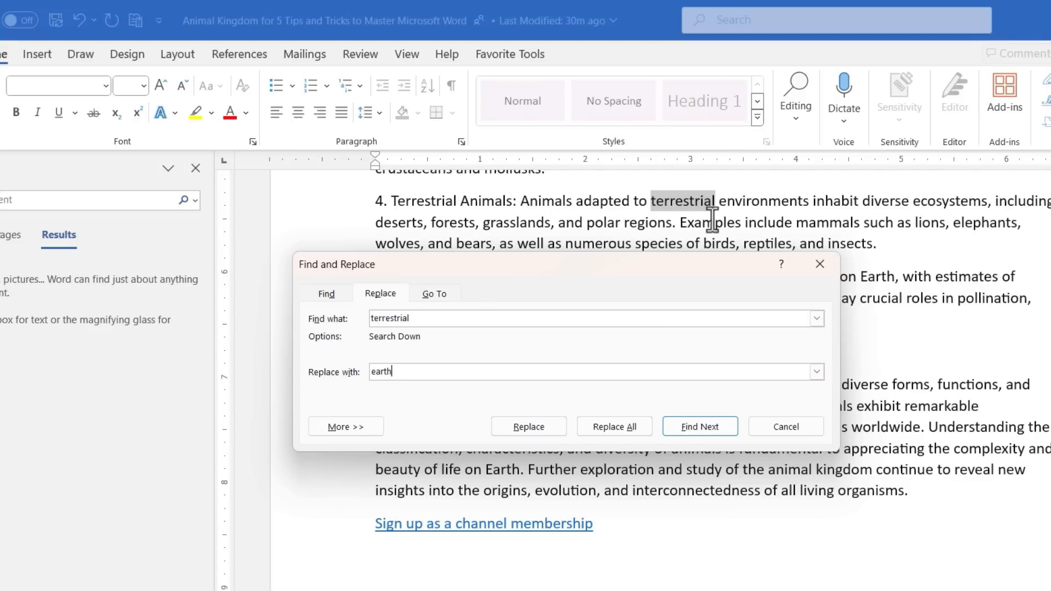
text(-bound)
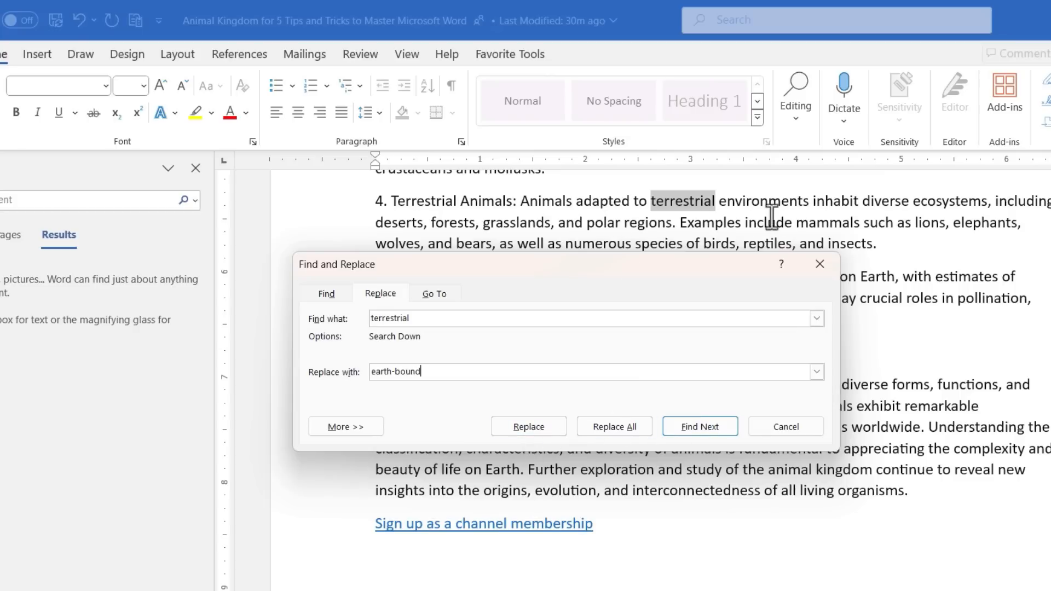
click(609, 426)
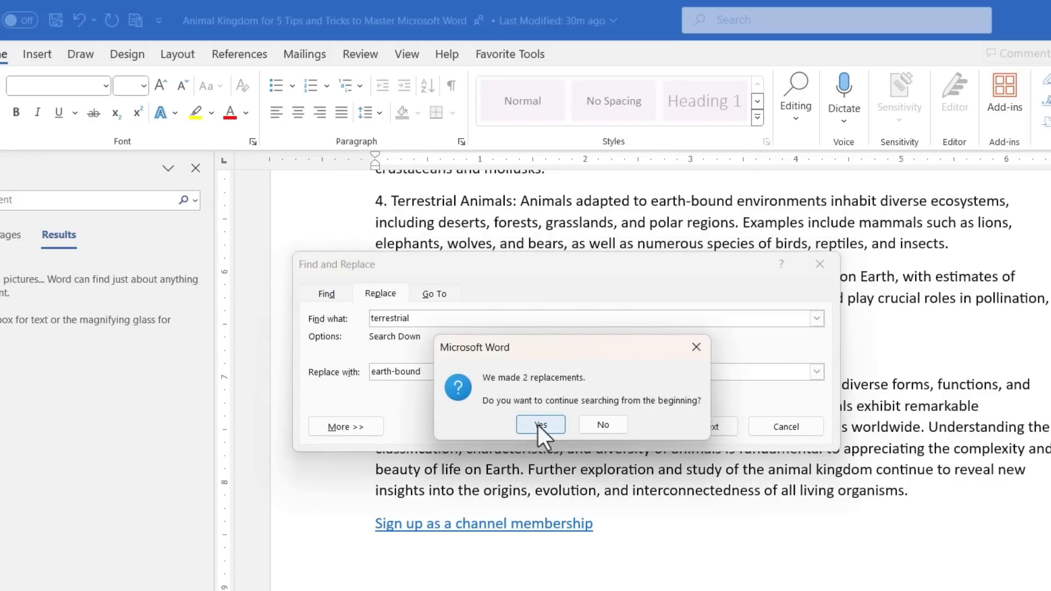
click(538, 425)
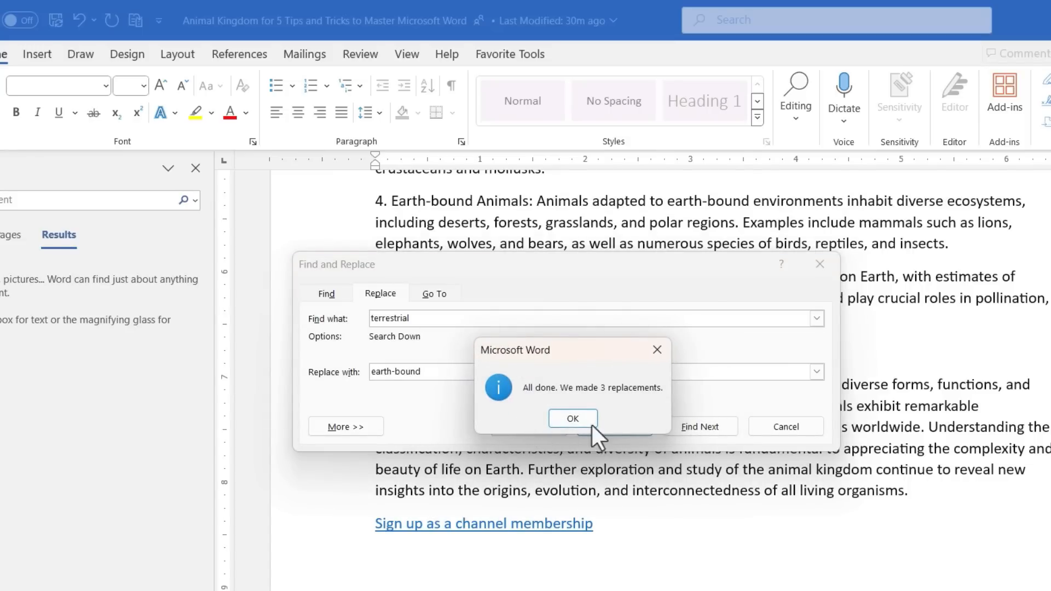
click(573, 419)
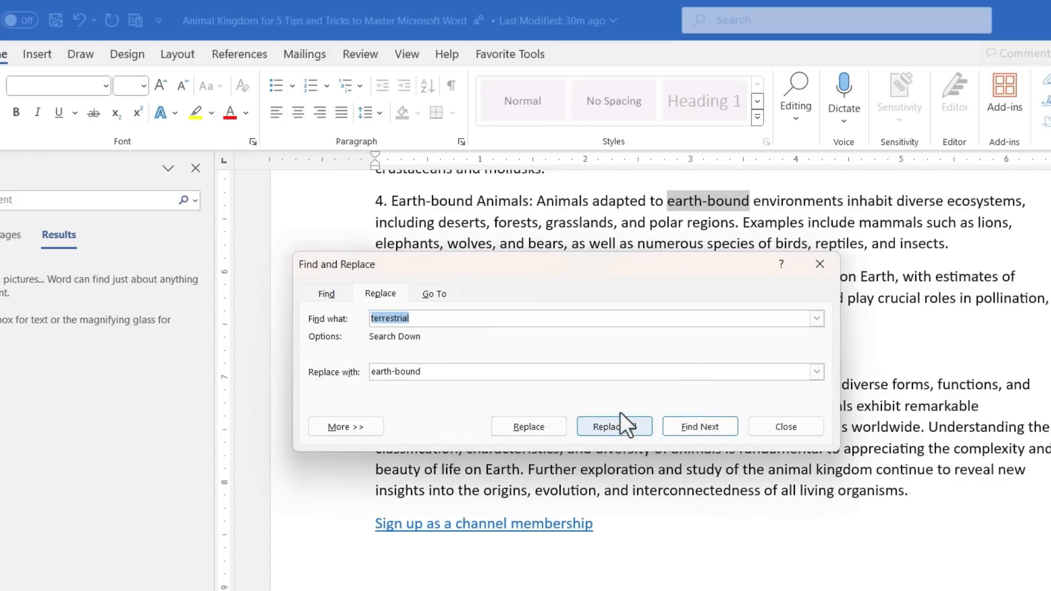
click(789, 425)
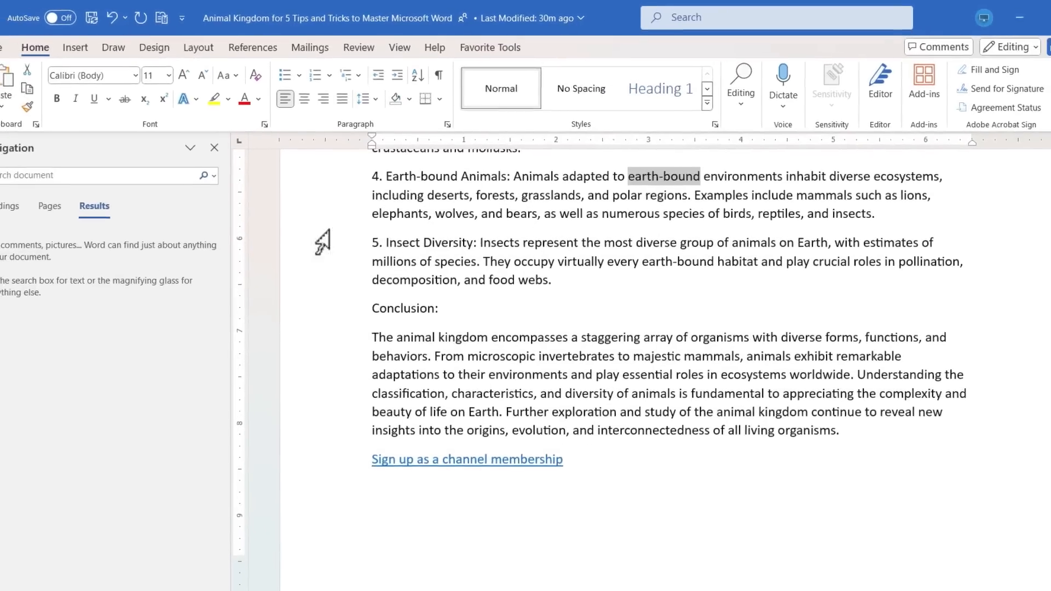
Search the document for the word 'terrestrial' again.
click(61, 171)
text(terrestri)
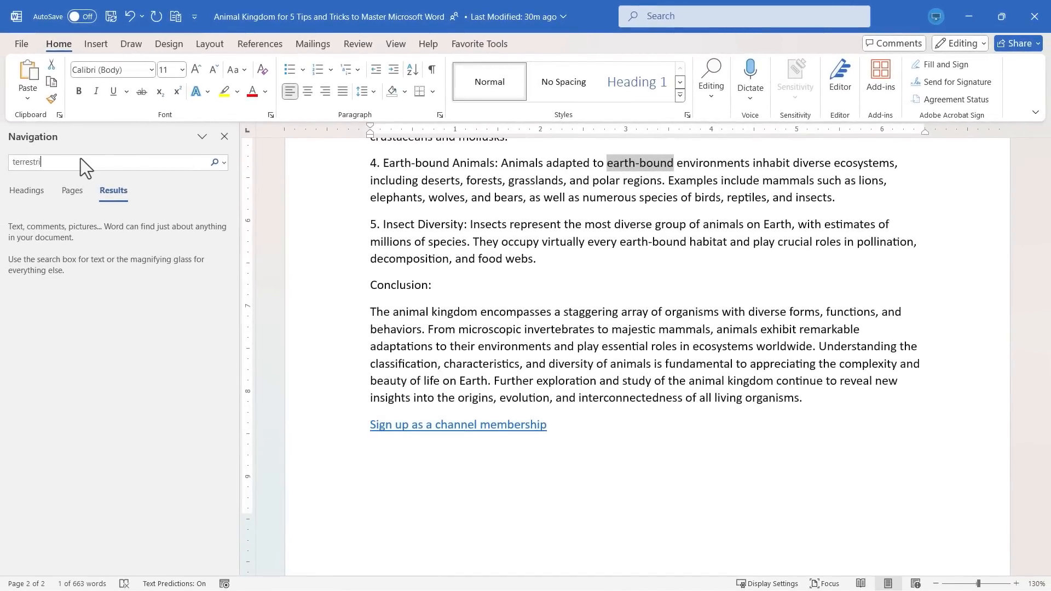
text(al)
Replace the search term with 'earth-bound' to find its occurrences.
double_click(80, 159)
text(e)
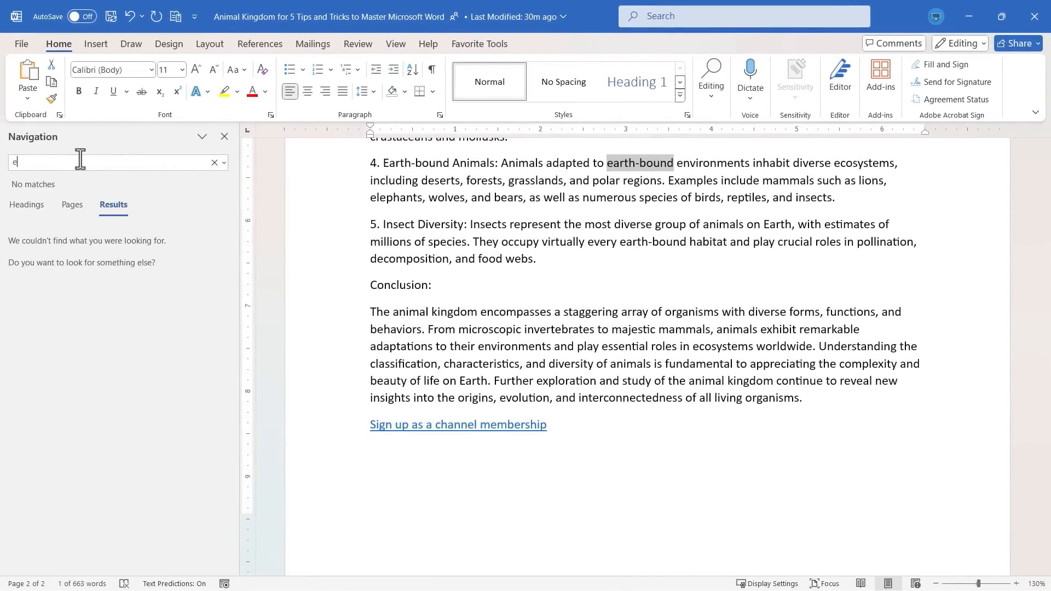
text(arth-bound)
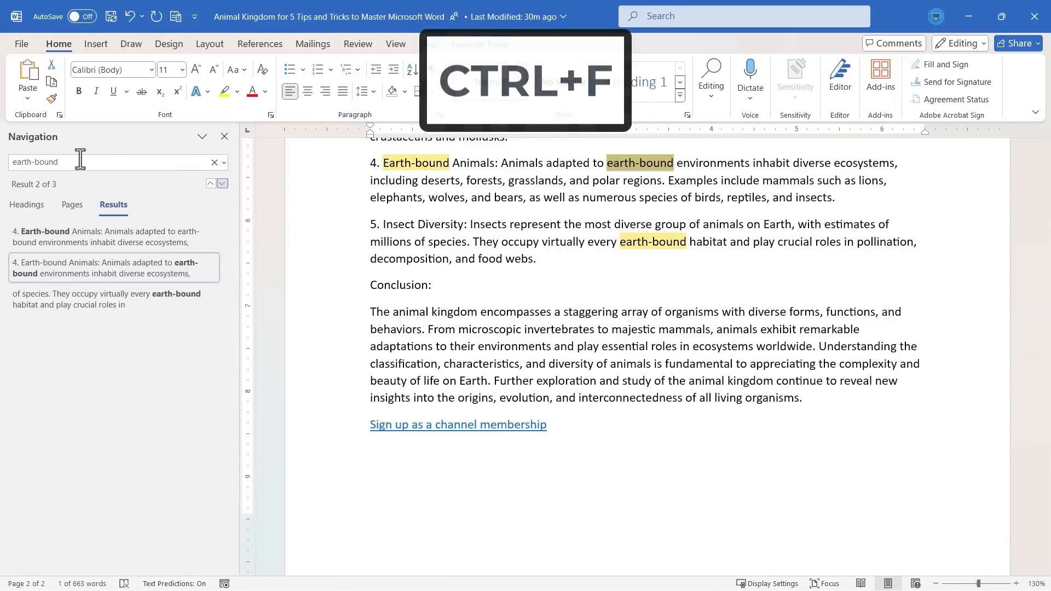
Review the highlighted 'earth-bound' results in the document, then close the navigation pane.
scroll(785, 298, up, 15)
scroll(781, 295, down, 5)
scroll(777, 291, up, 15)
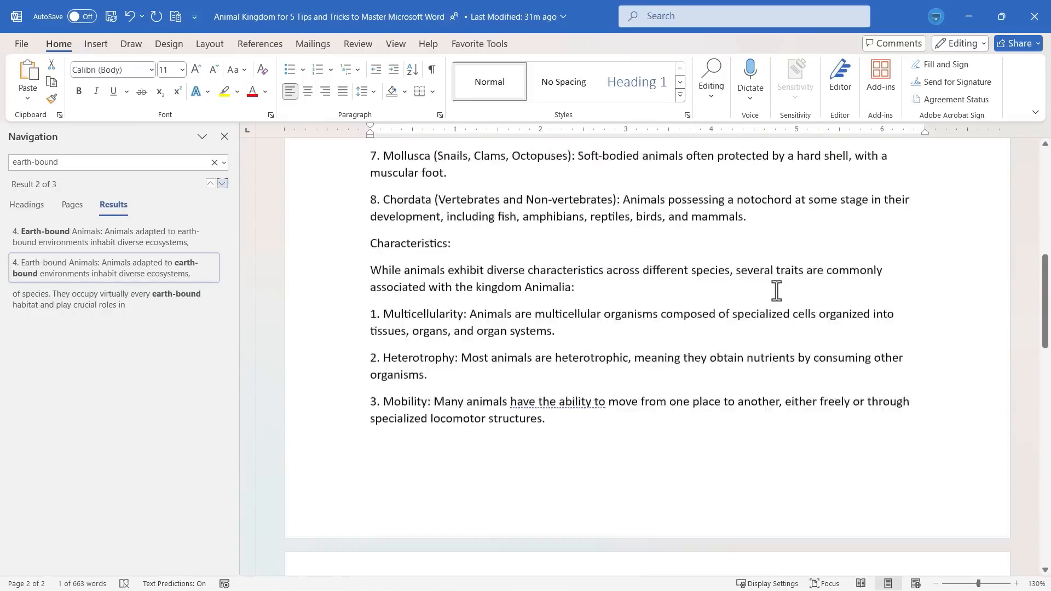
scroll(748, 283, down, 4)
scroll(748, 283, down, 20)
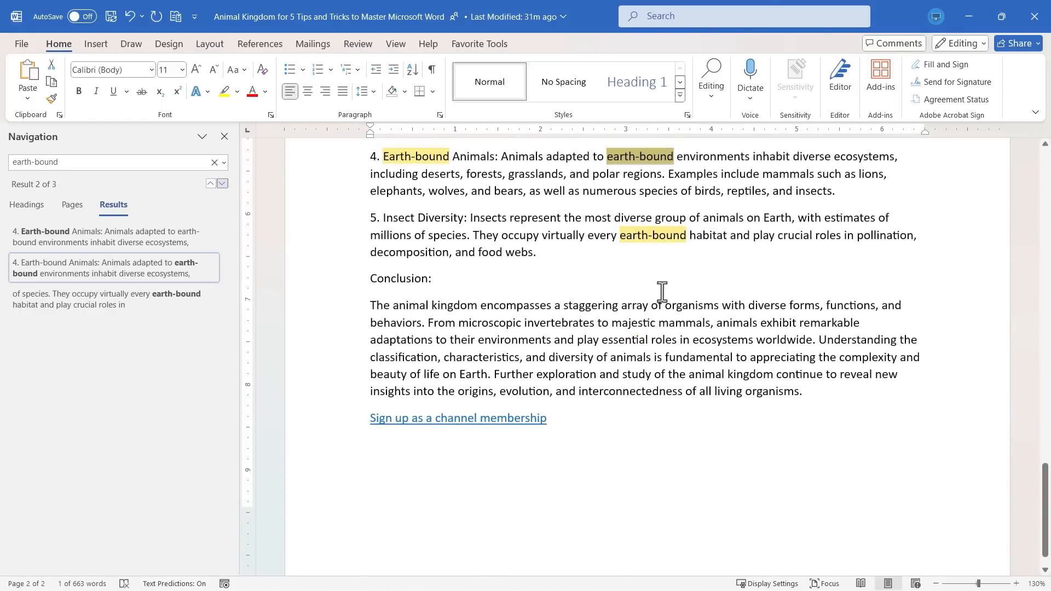
scroll(570, 287, up, 1)
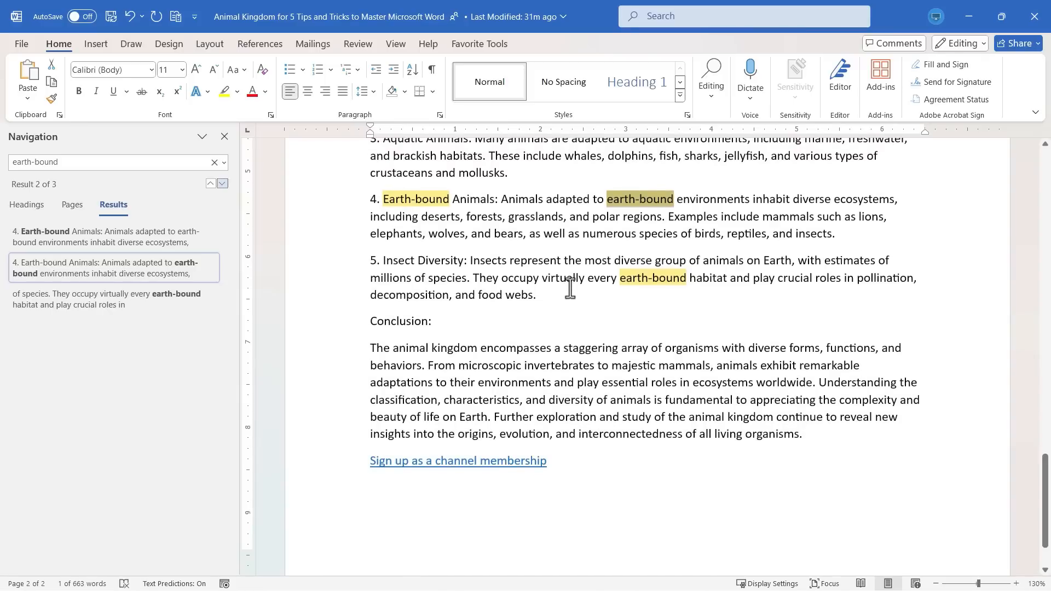
scroll(569, 286, up, 1)
click(224, 136)
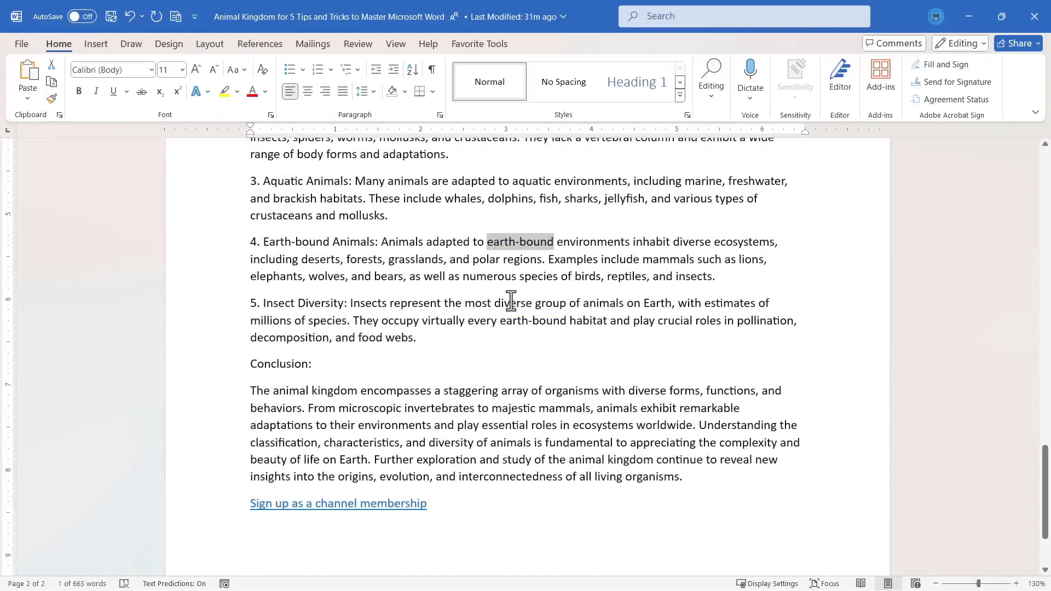
Insert a six-column, three-row table on the empty line below the channel membership link.
scroll(515, 314, down, 3)
click(434, 438)
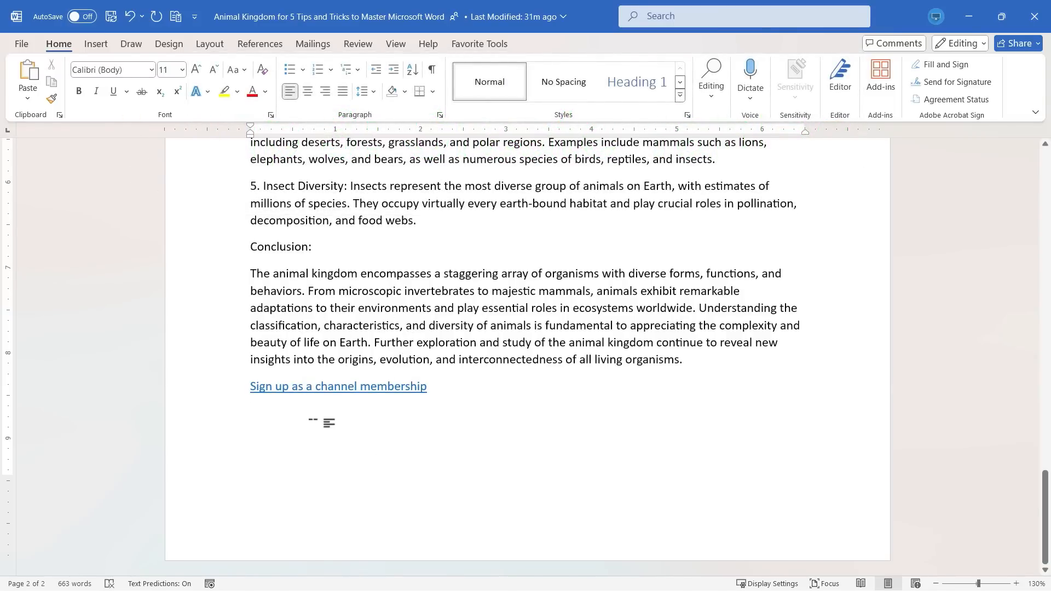
click(97, 48)
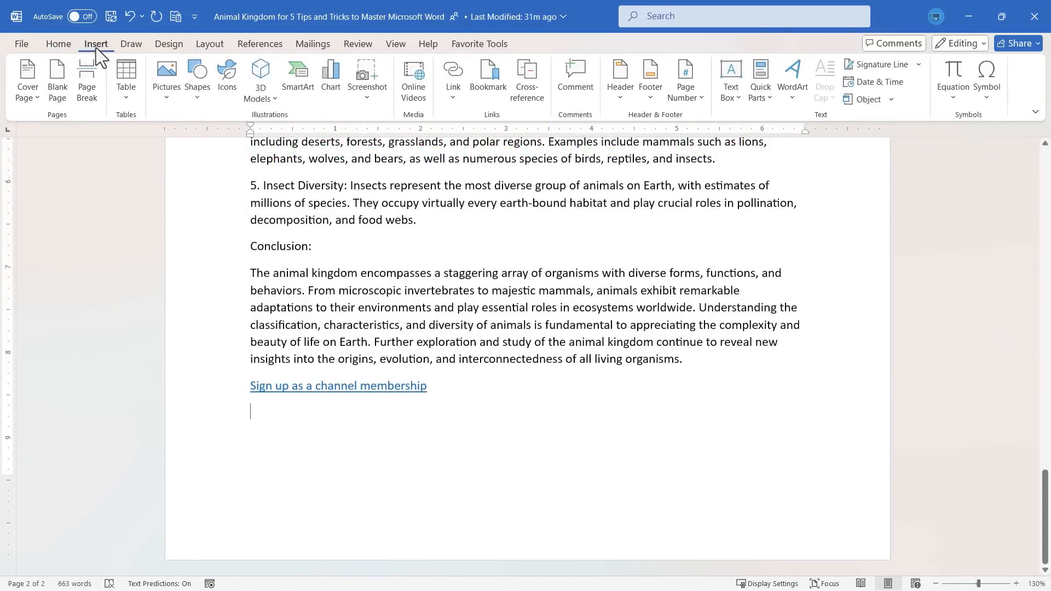
click(132, 89)
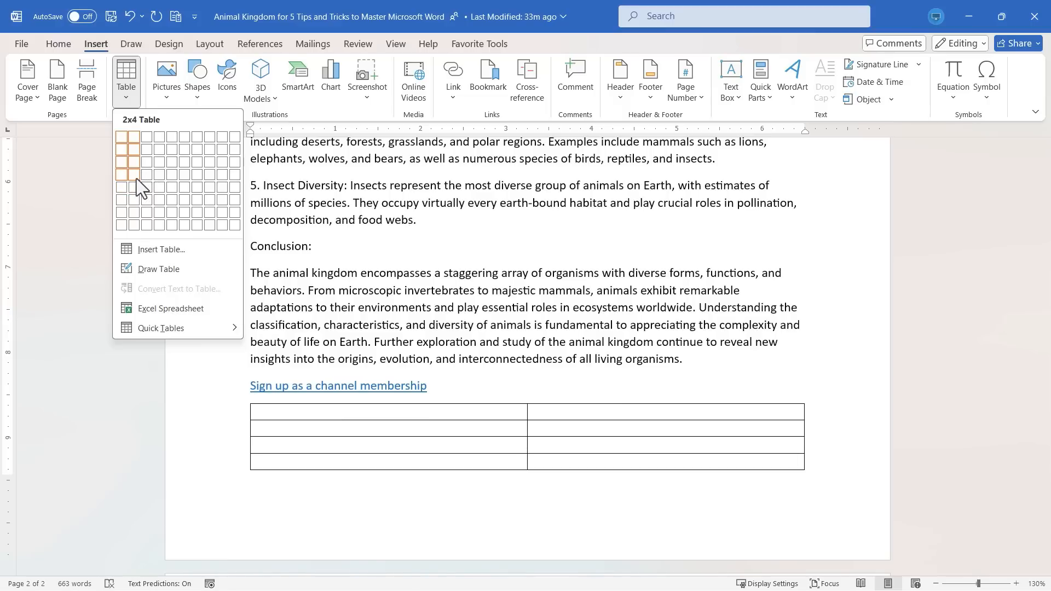
click(186, 167)
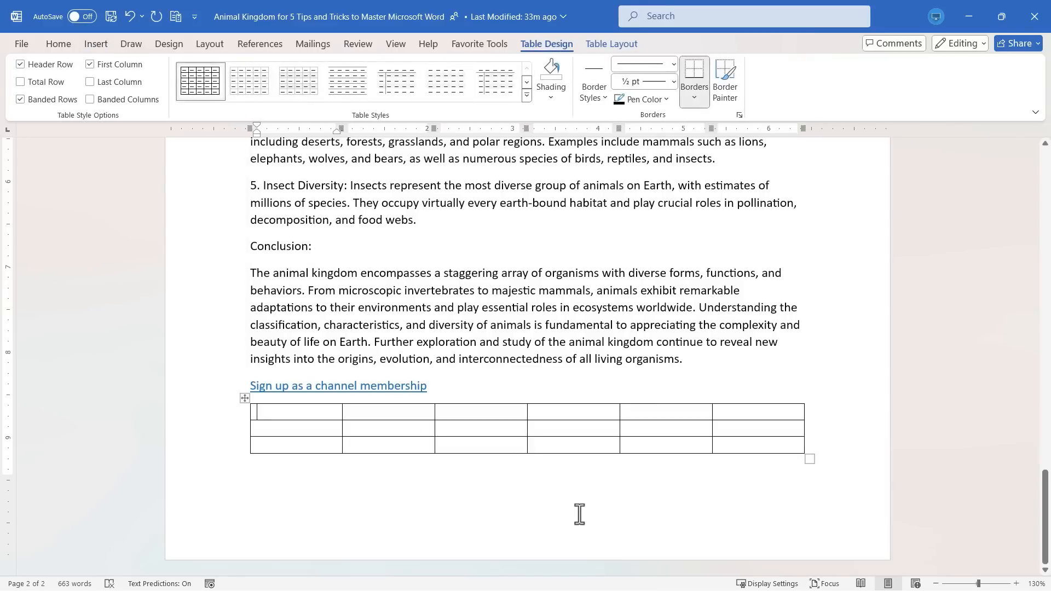
Fill the first four cells of the table's top row with placeholder text: 'Sdkja;lfkjasdkj', 'Sadfkljasdf', 'Afkjl;sfd', 'asfd'.
text(Sdkja;lfkjasdkj)
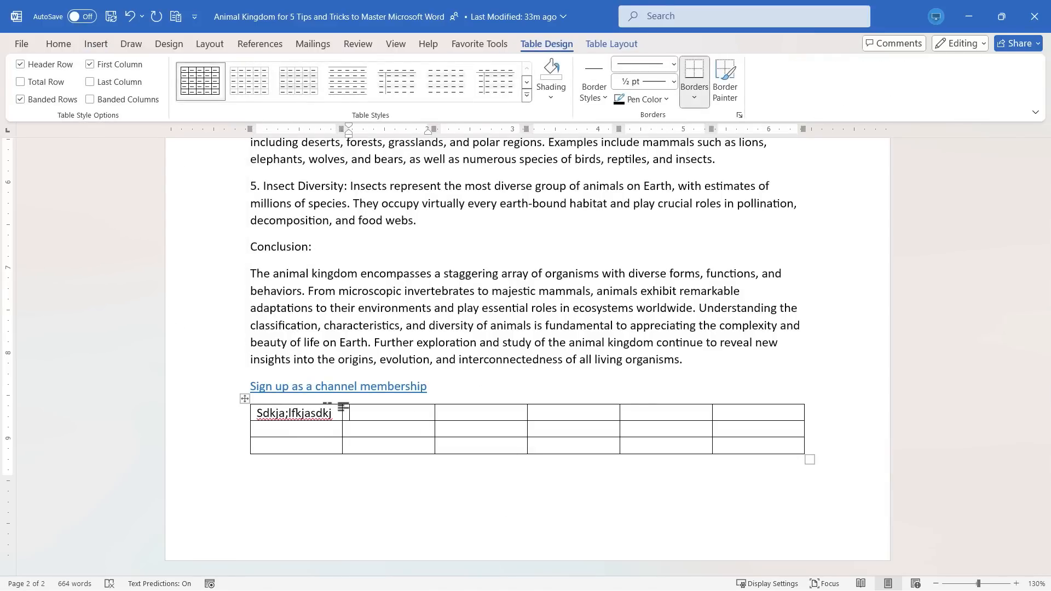
text(sadfkljasdf)
key(Tab)
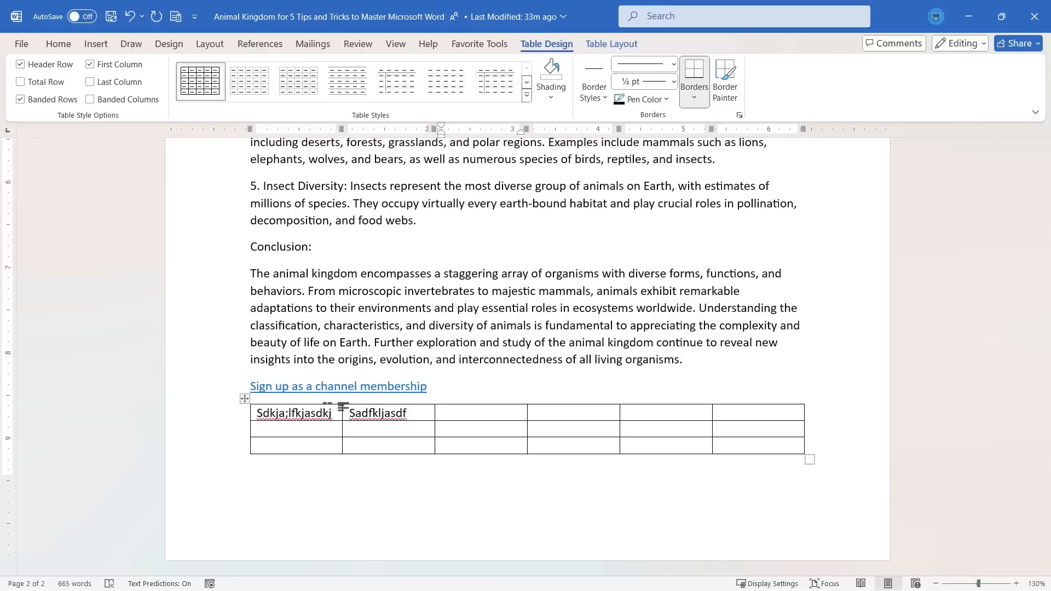
text(afkjl;sfd)
key(Tab)
text(asfd)
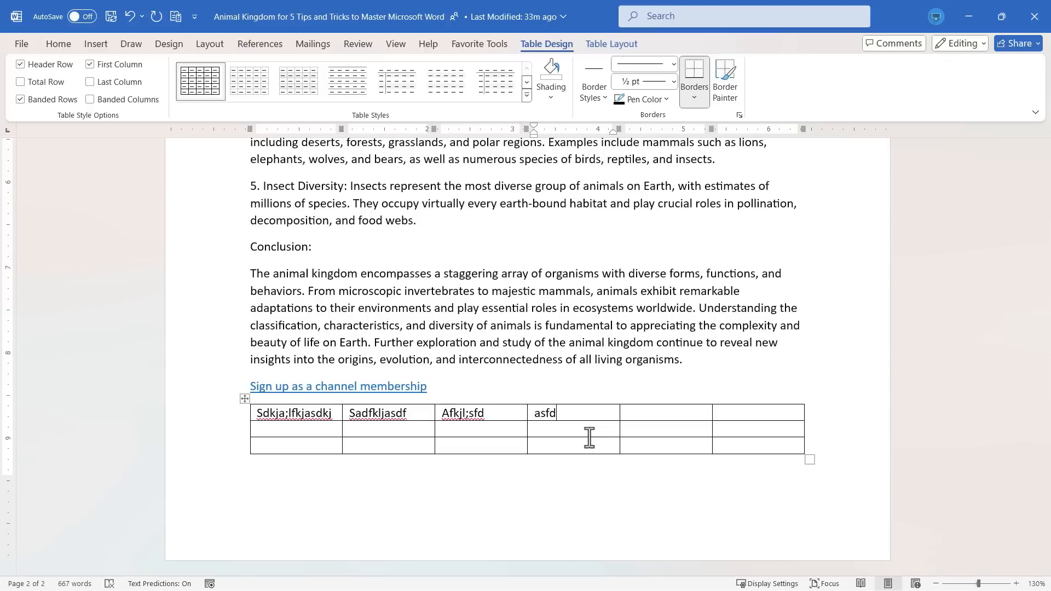
key(Return)
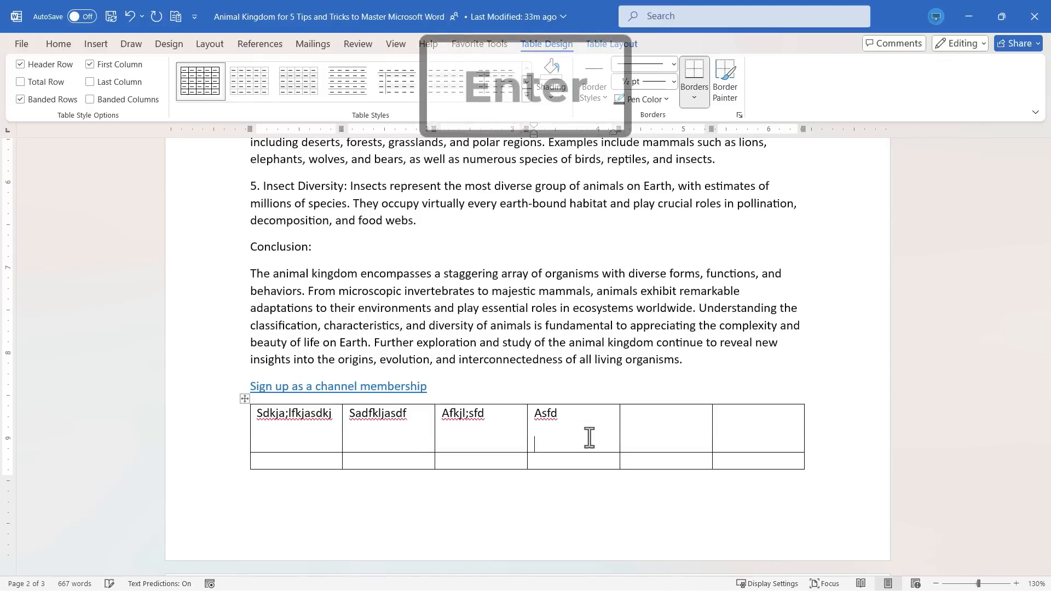
key(BackSpace)
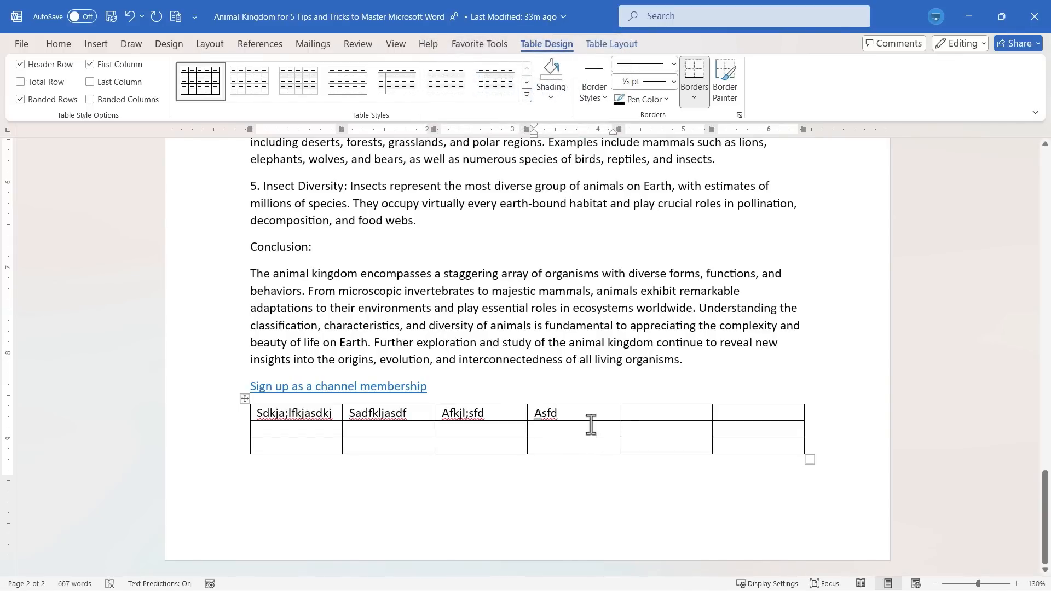
Fill the remaining top-row cells with 'asdfasdf' and 'asdf', and enter 'sadf' in the second row's first cell.
key(Return)
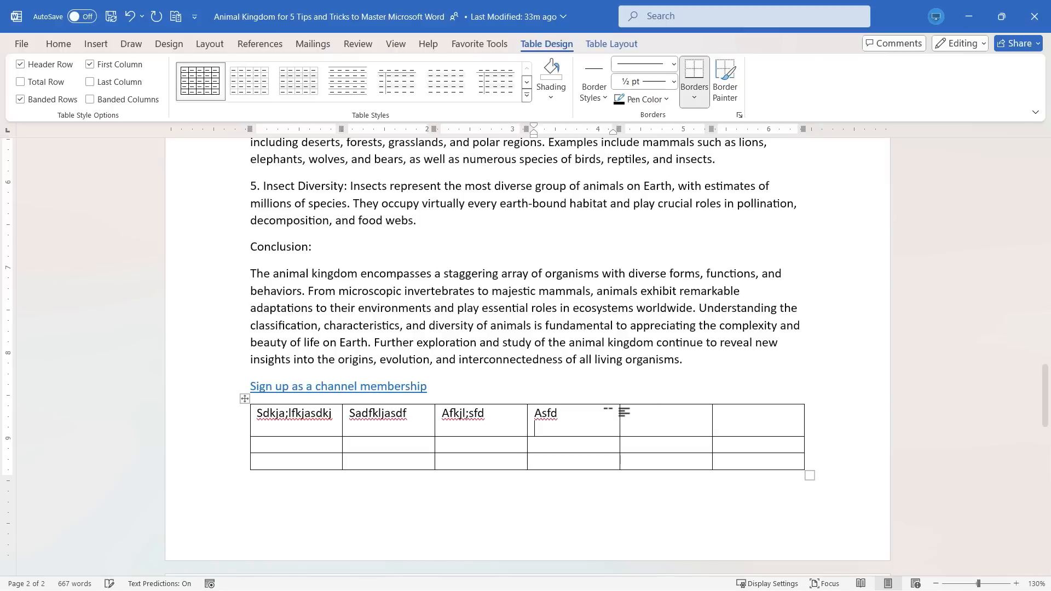
key(Tab)
text(asdfasdf)
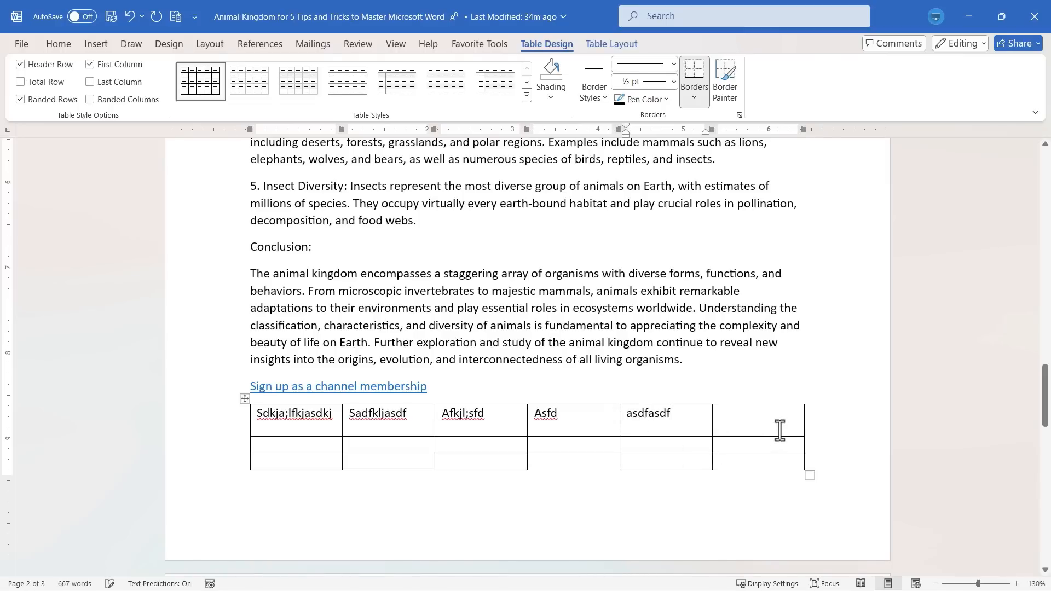
key(Tab)
text(asdf)
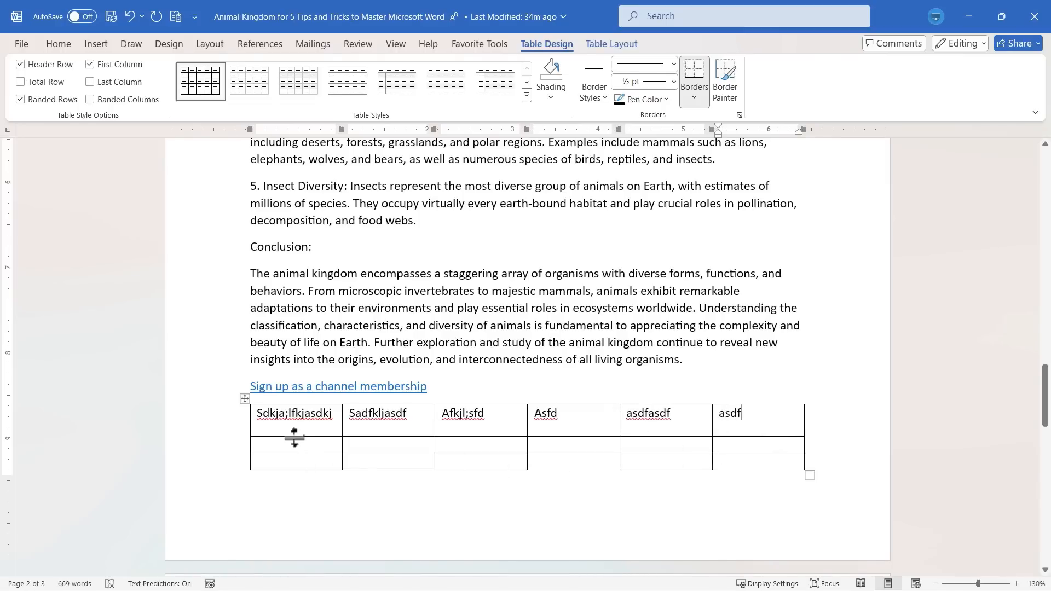
click(288, 443)
text(sadf)
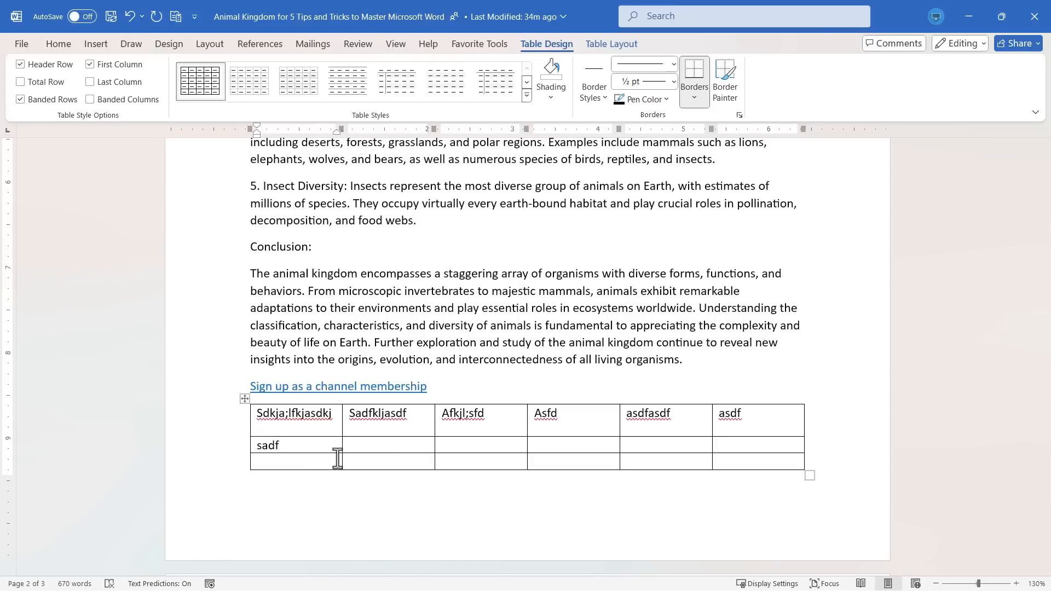
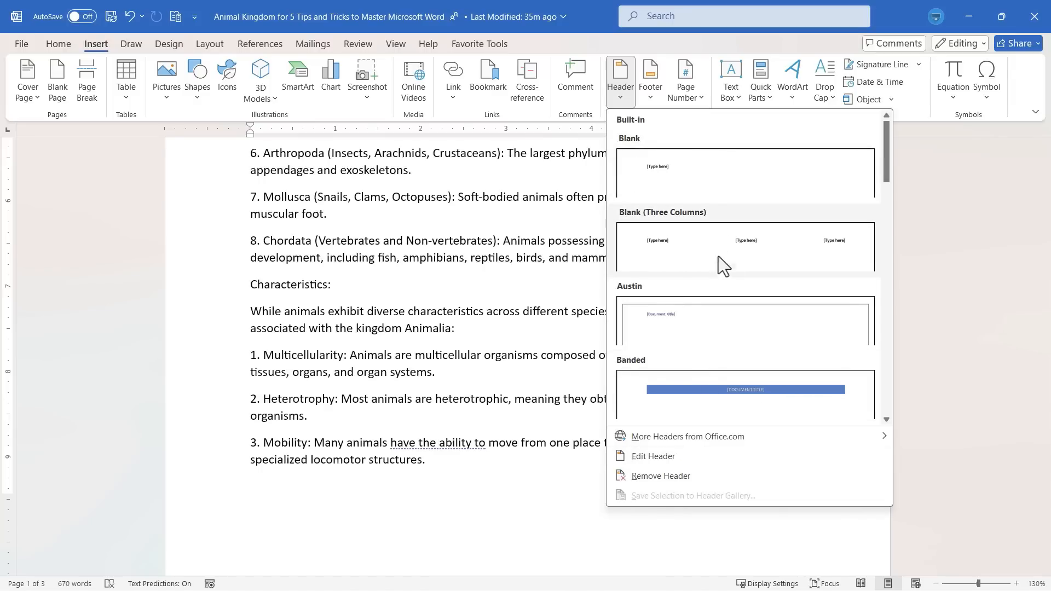
Open the footer for editing and insert a centred plain page number at the bottom of the page.
click(648, 77)
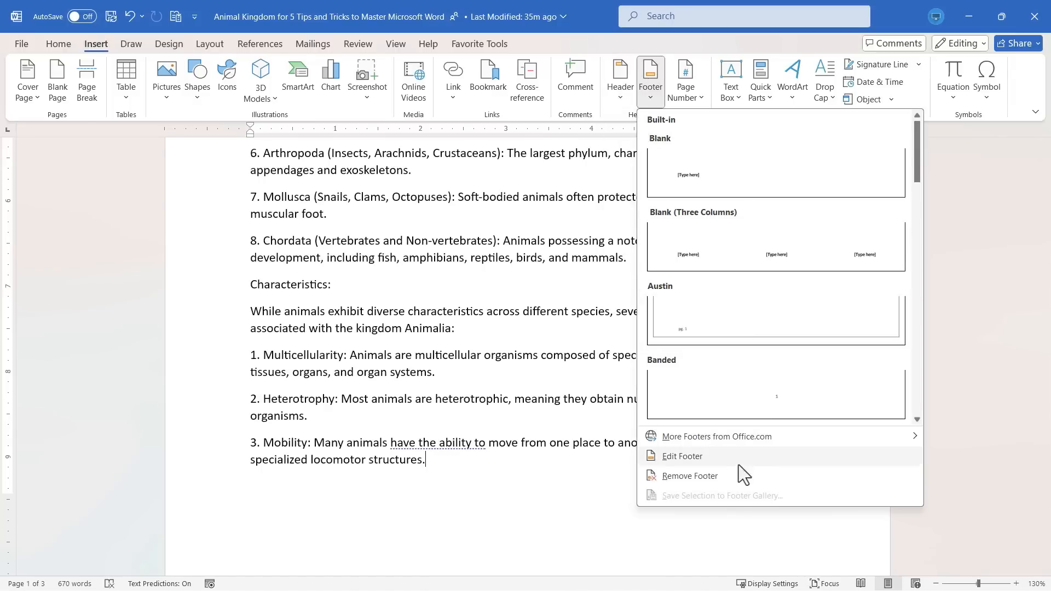
click(718, 460)
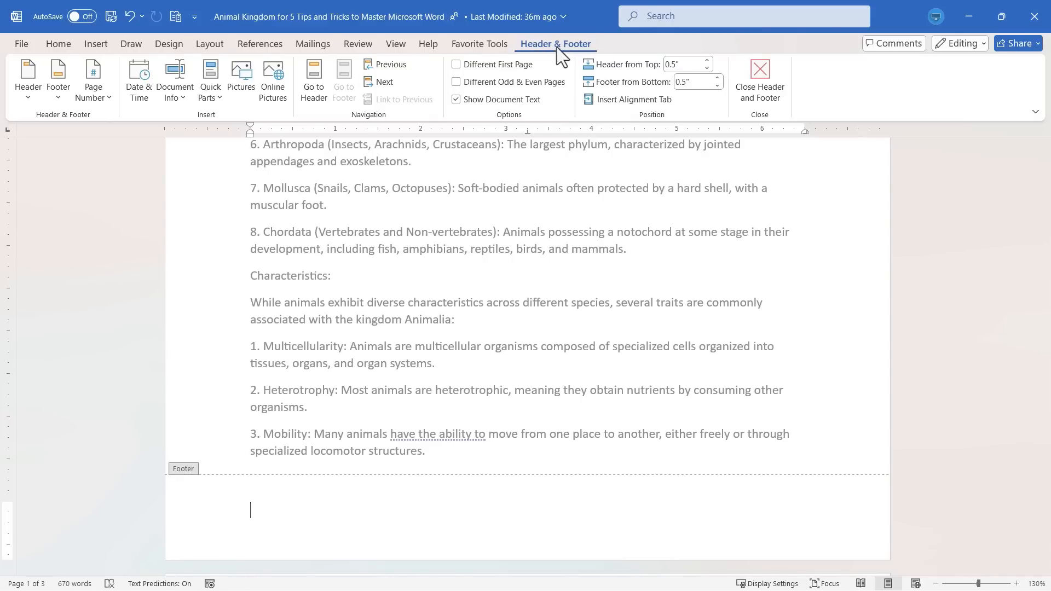
click(98, 102)
mouse_move(152, 148)
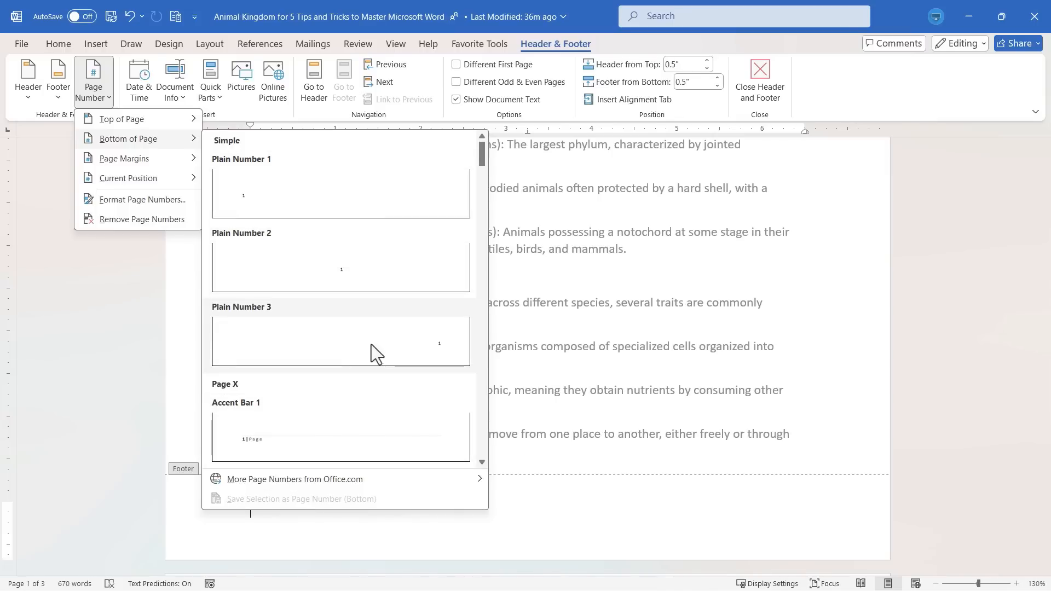
click(346, 277)
Enter 'Copyright: Technology for Teachers and Students YouTube Channel' in the page header, then return to the document body.
scroll(602, 504, up, 1)
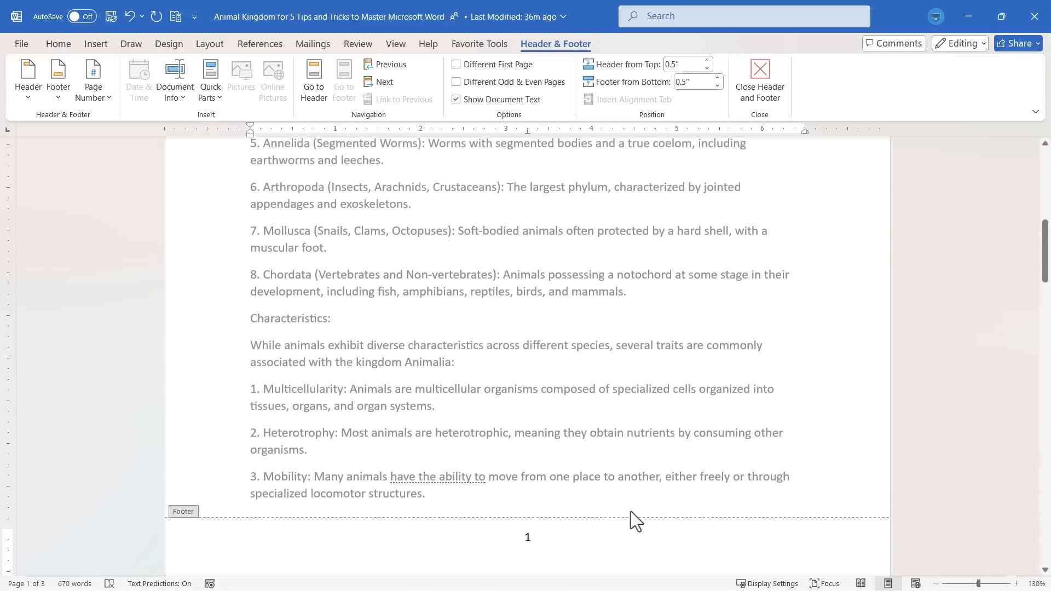
scroll(676, 489, down, 15)
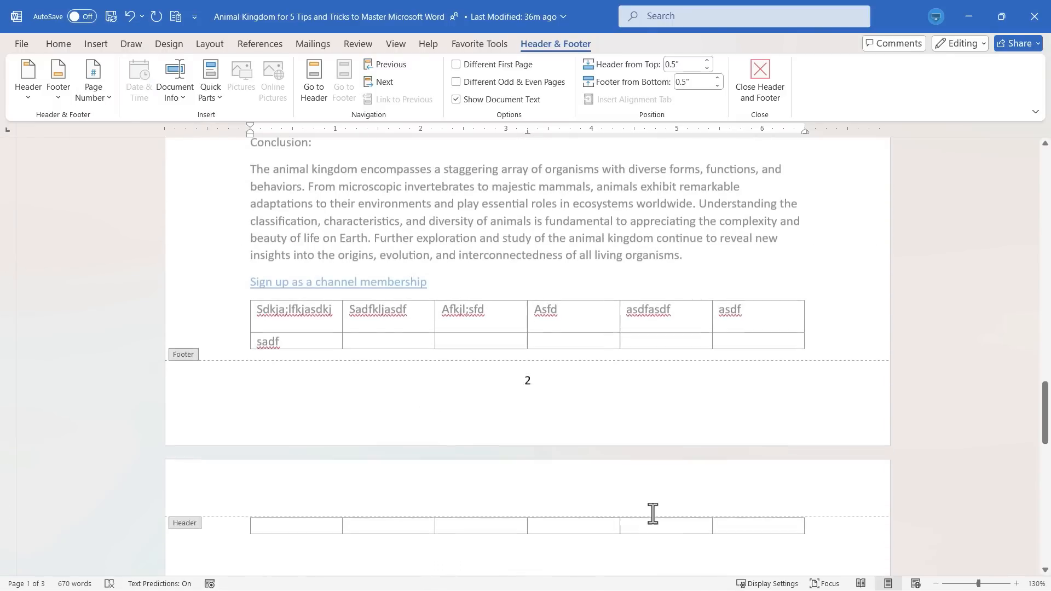
scroll(616, 475, down, 15)
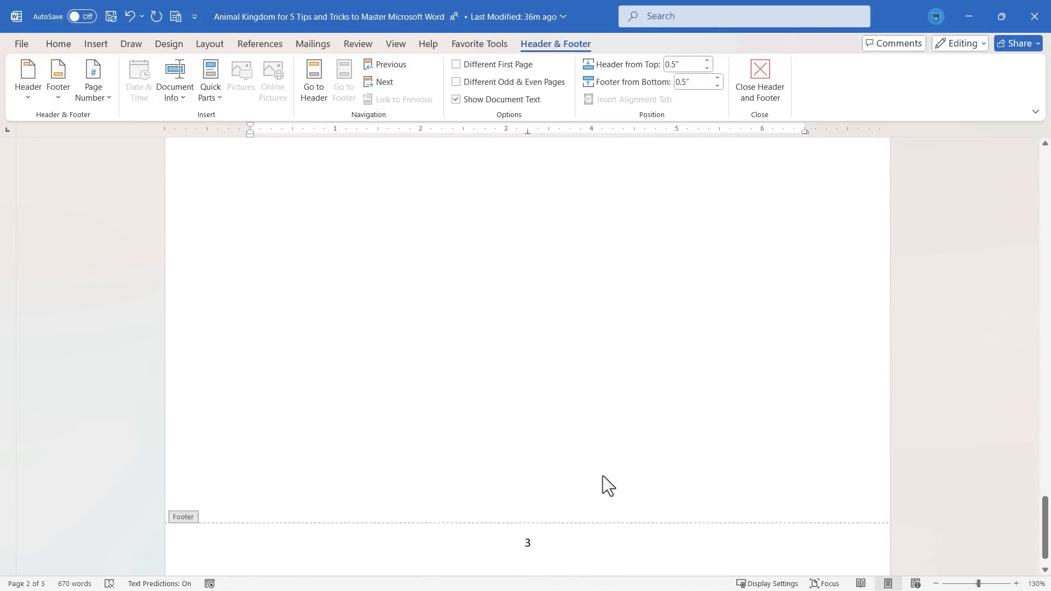
scroll(598, 467, up, 20)
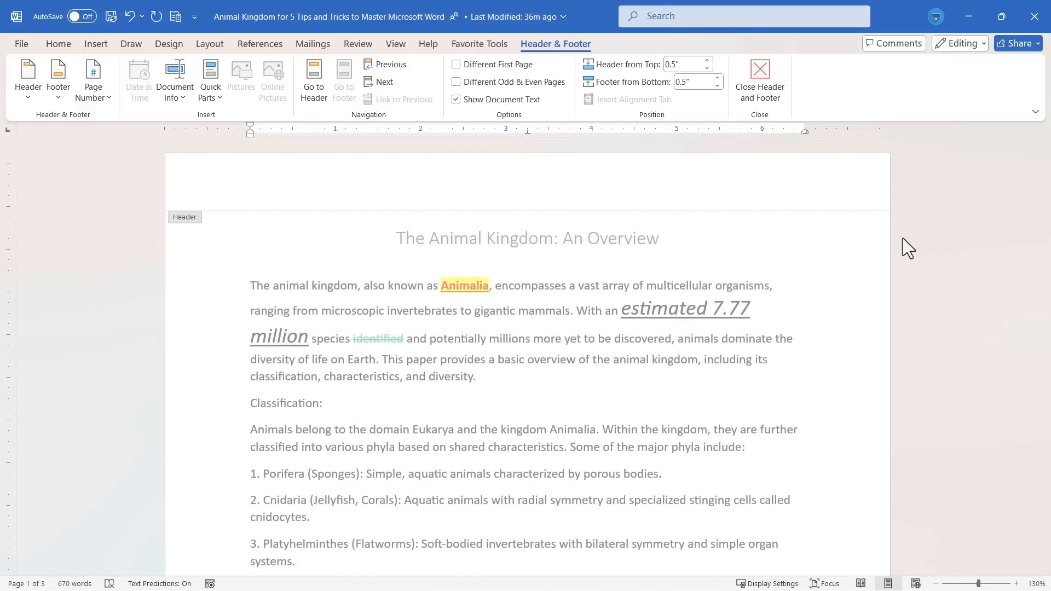
click(495, 183)
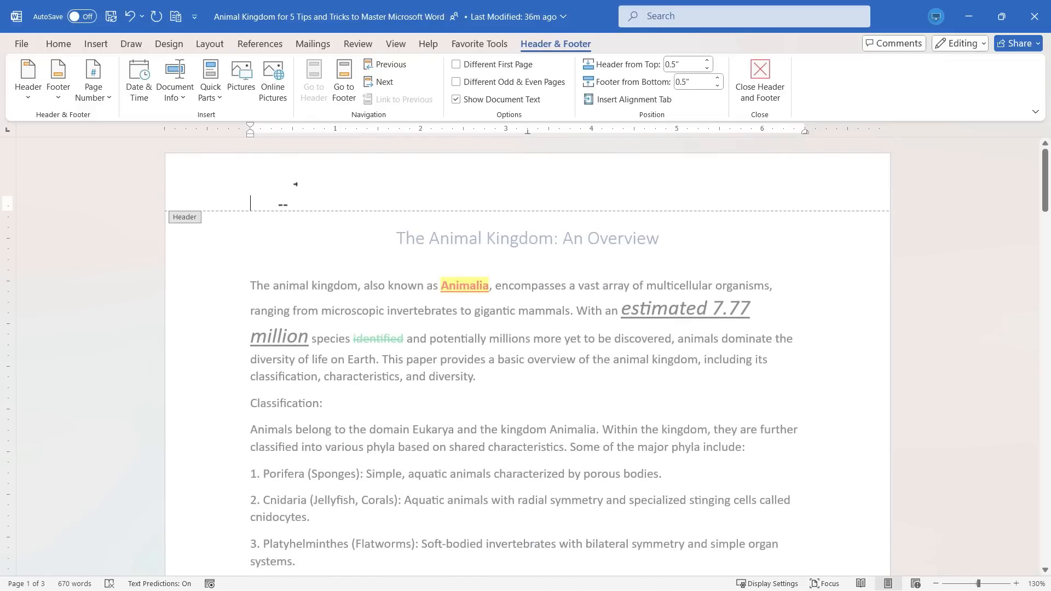
text(Copy)
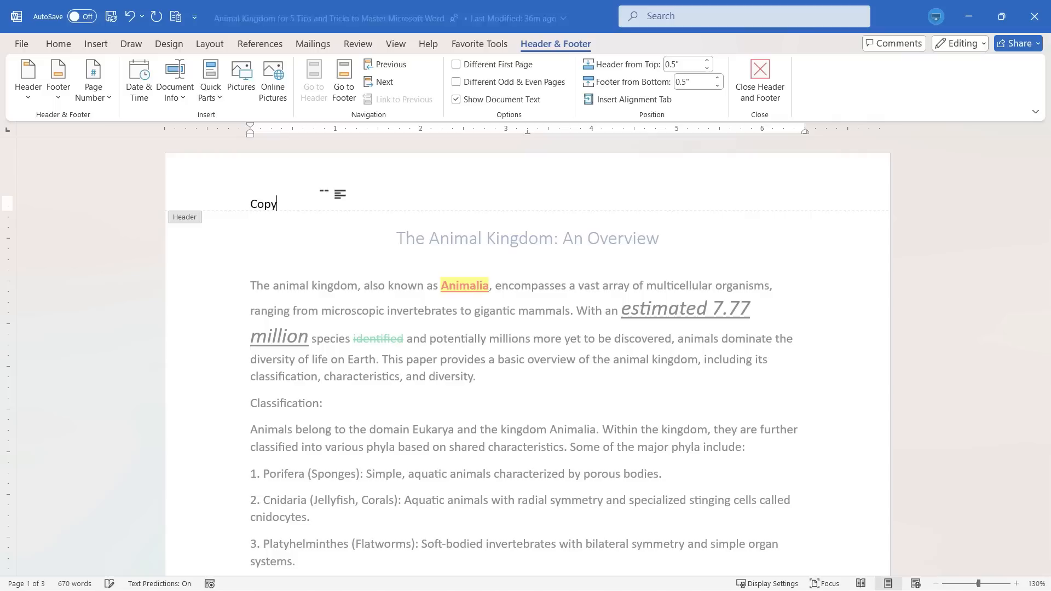
text(right)
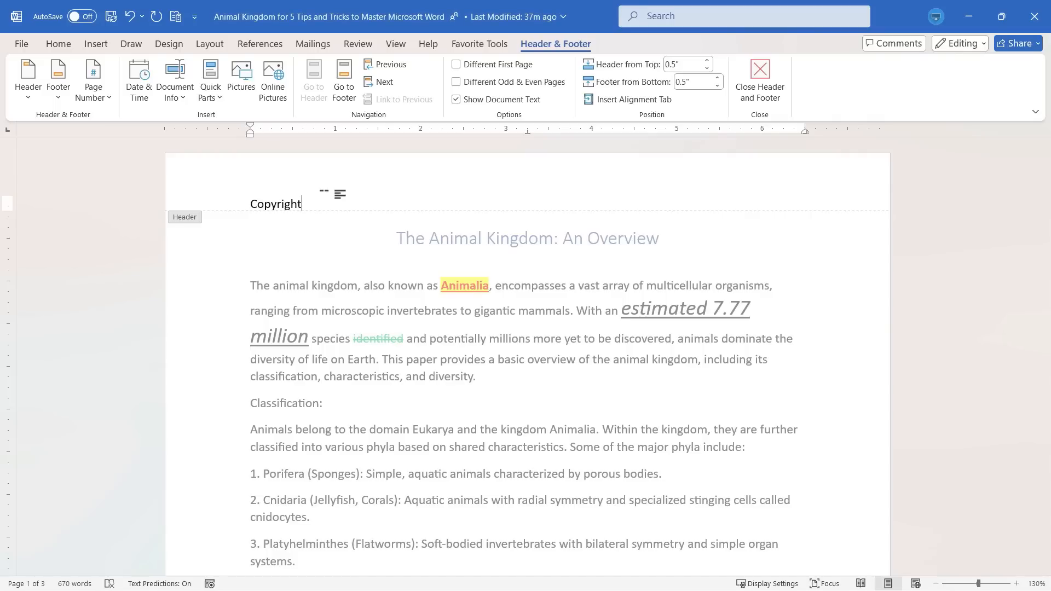
text(: Technology for Teachers and Students YouTube Channel)
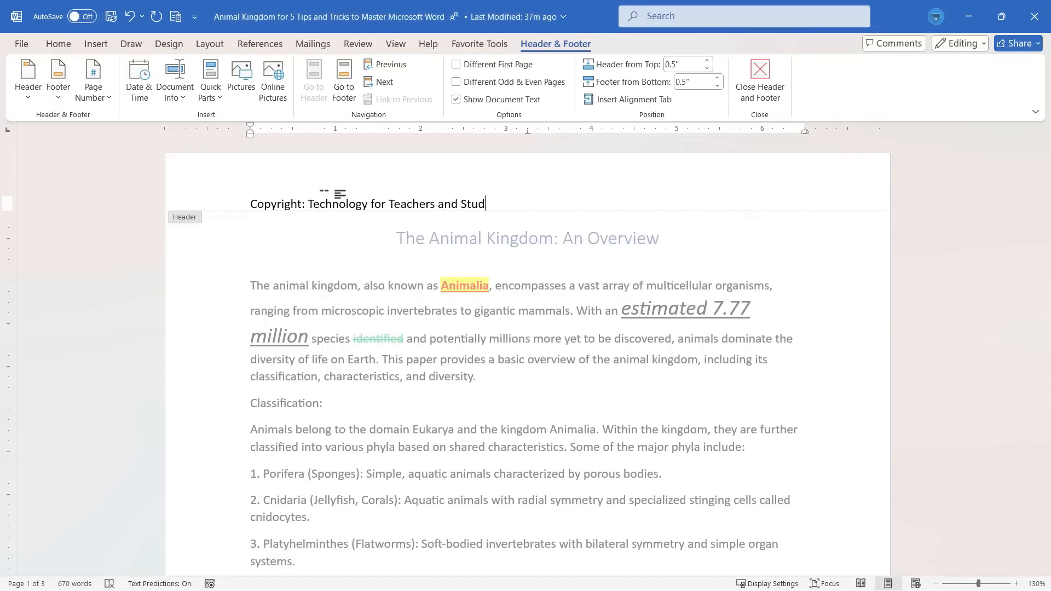
double_click(840, 281)
scroll(822, 336, up, 7)
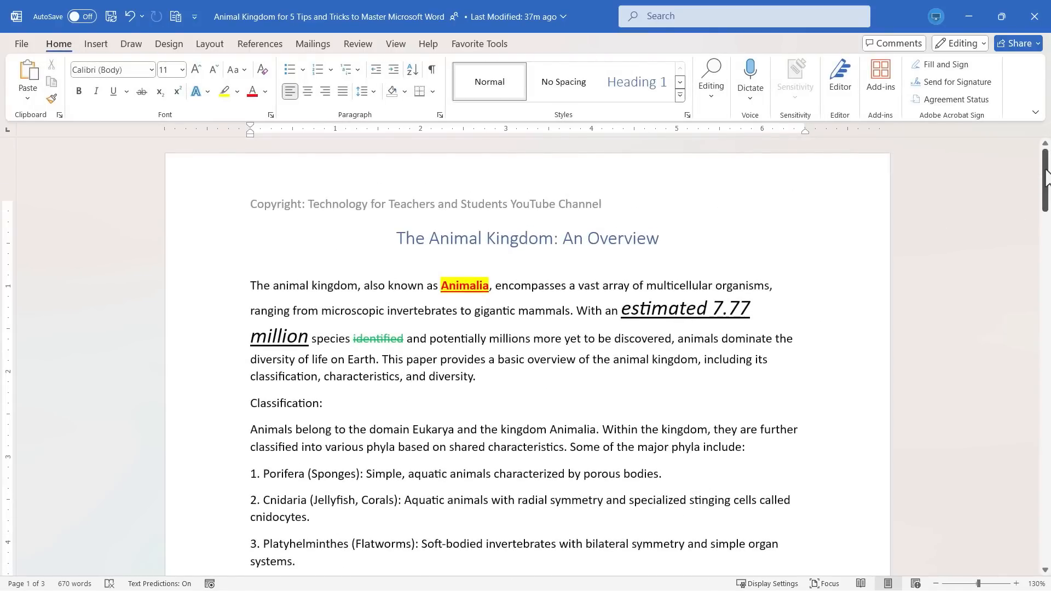
drag(1044, 176, 1027, 300)
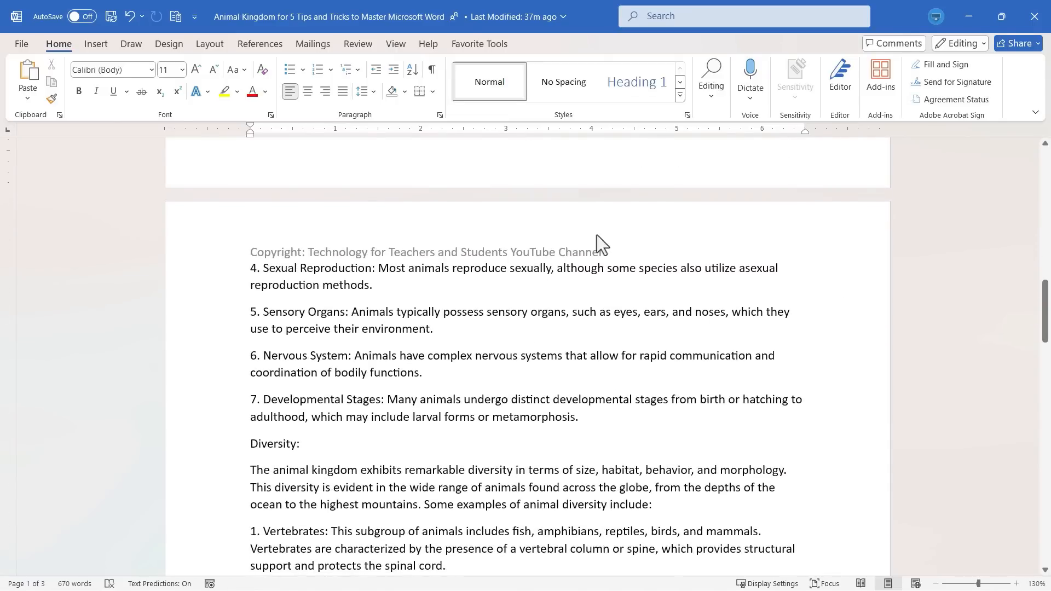
scroll(795, 313, down, 1)
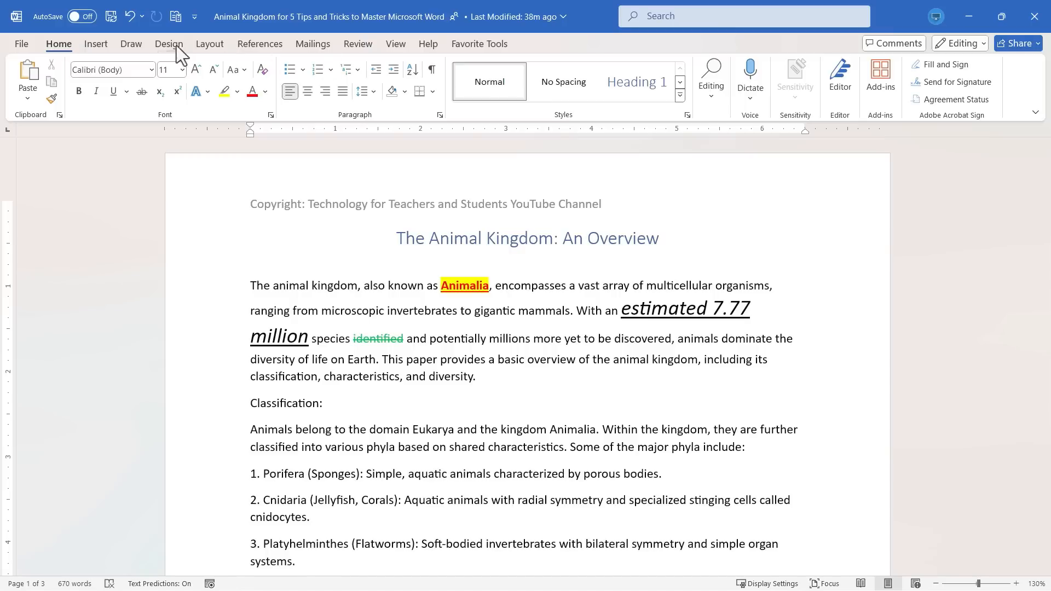
click(209, 46)
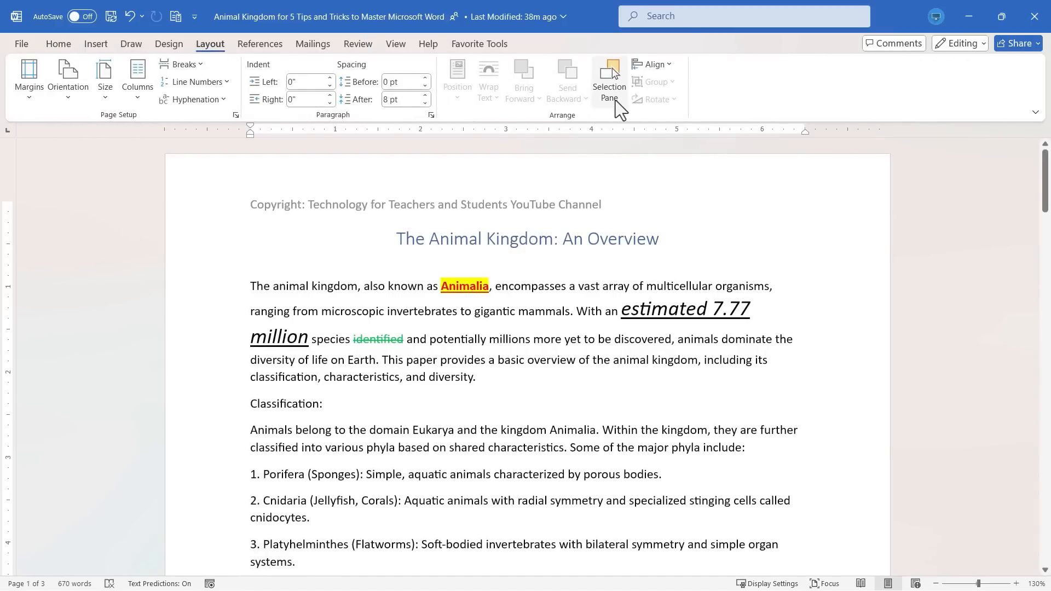
click(215, 101)
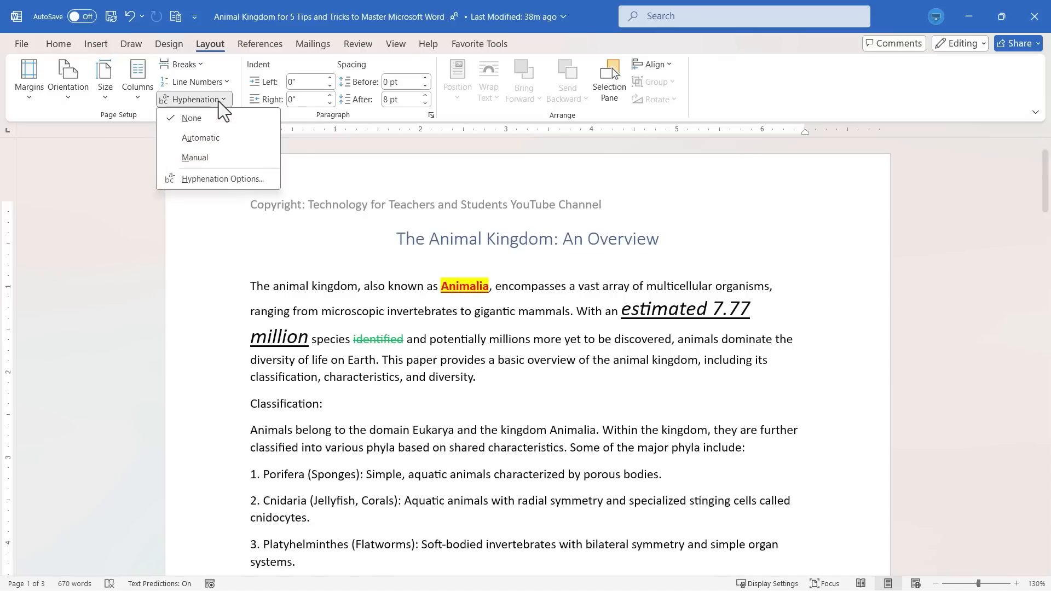
click(200, 82)
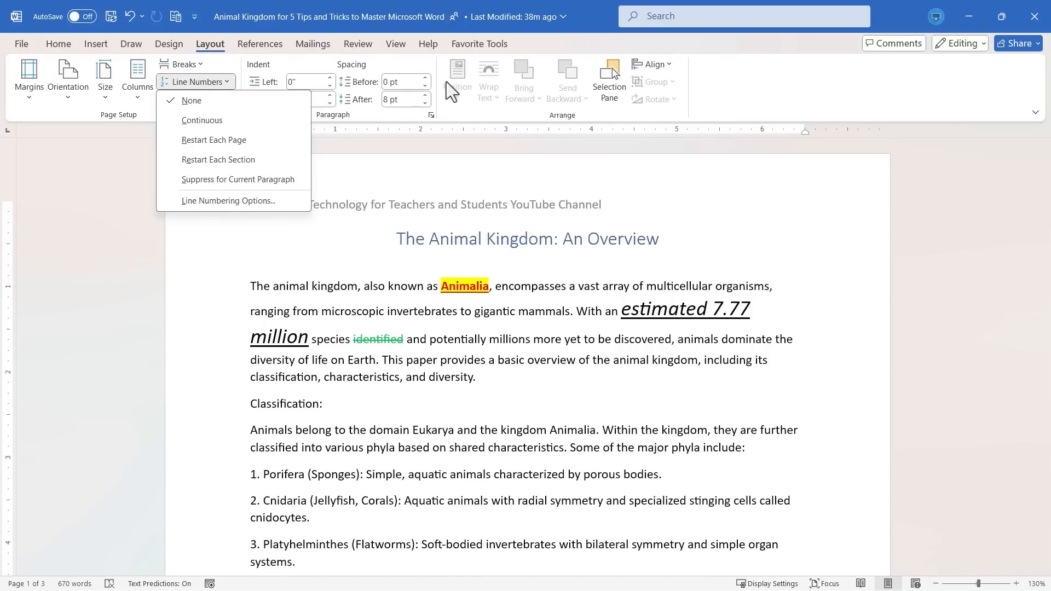
click(422, 64)
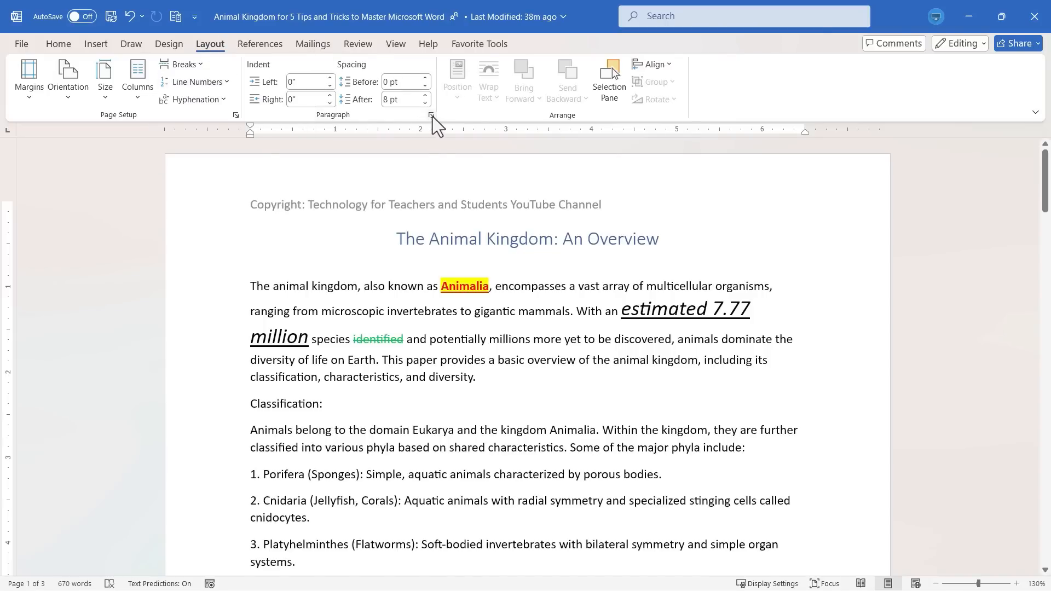
click(432, 116)
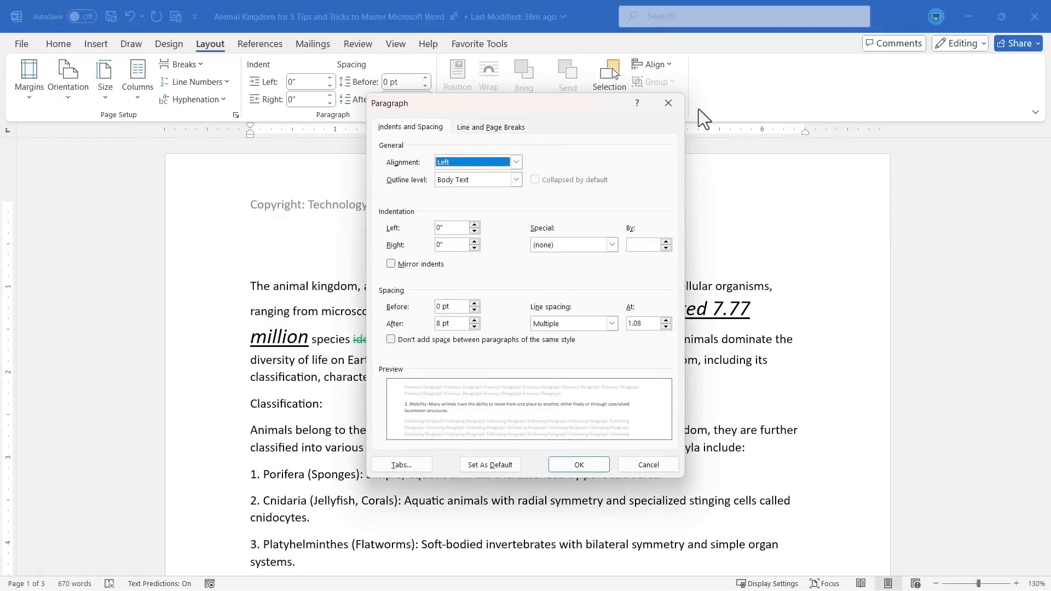
click(669, 103)
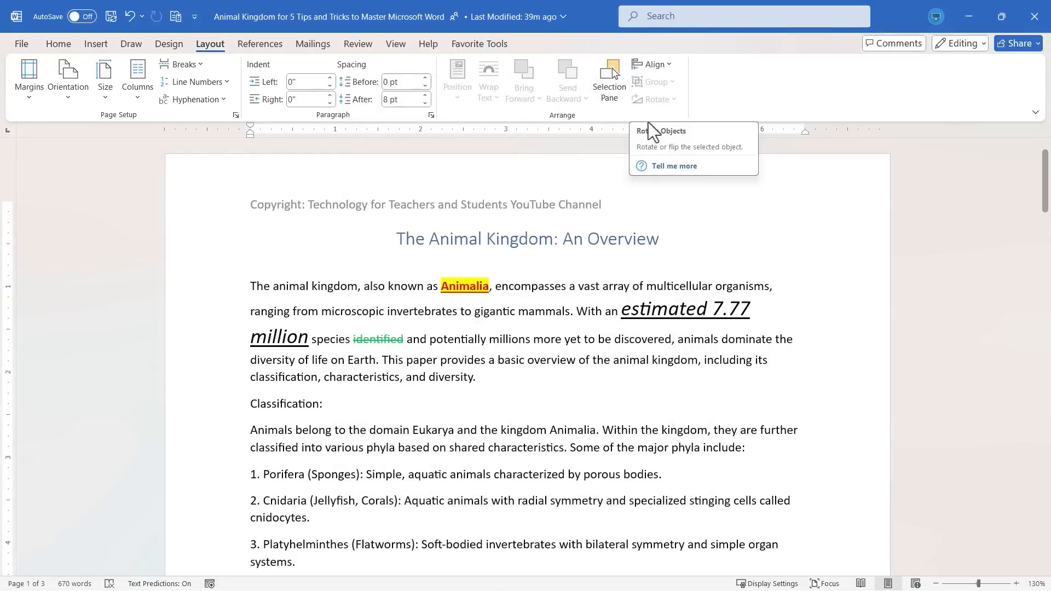
click(65, 49)
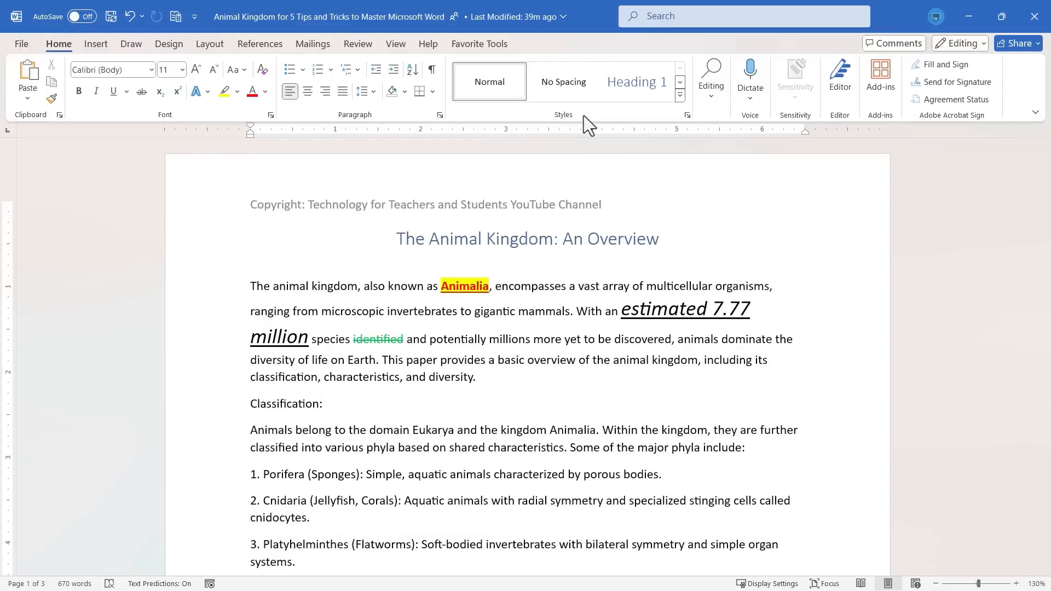
Open the ribbon customization settings and list All Commands as the source of commands.
right_click(411, 63)
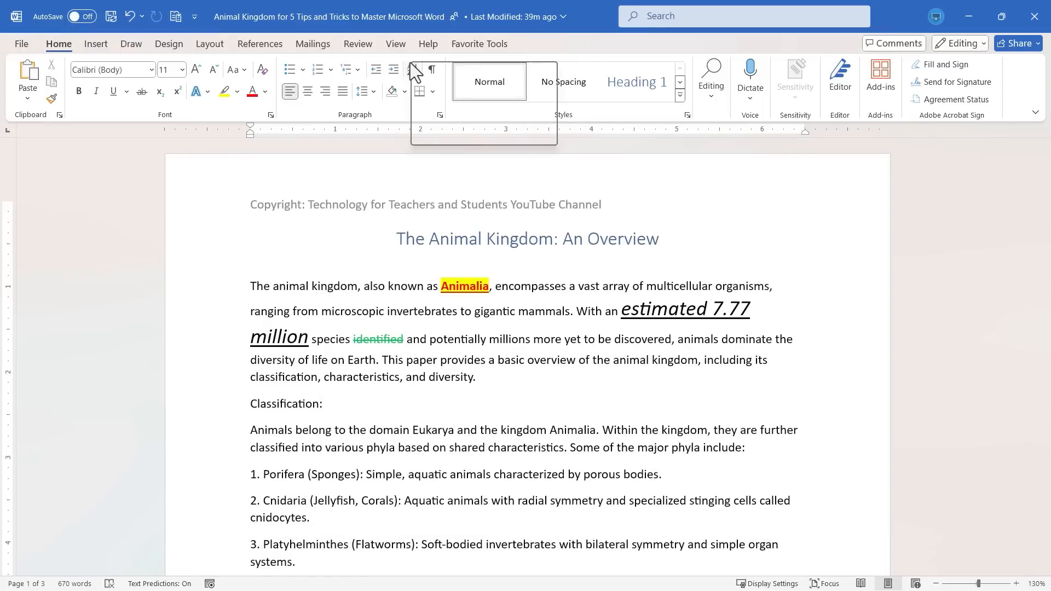
right_click(712, 102)
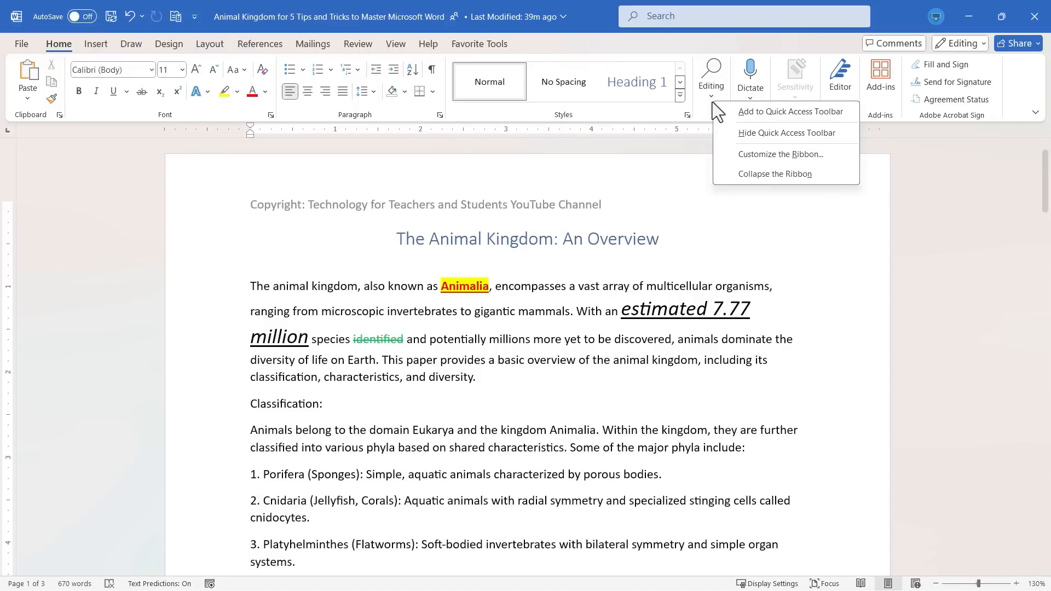
right_click(616, 81)
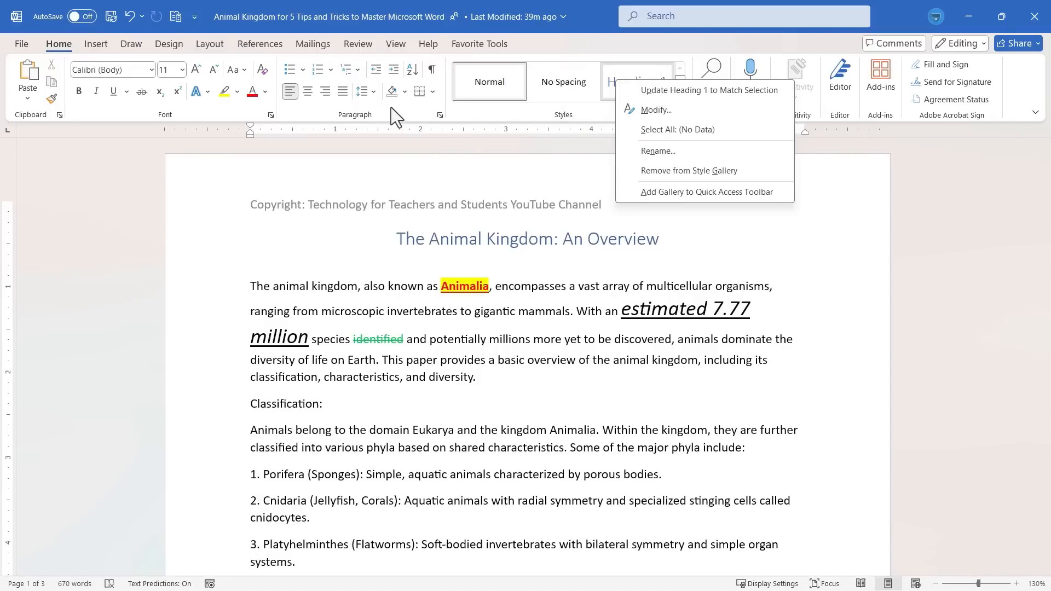
right_click(415, 109)
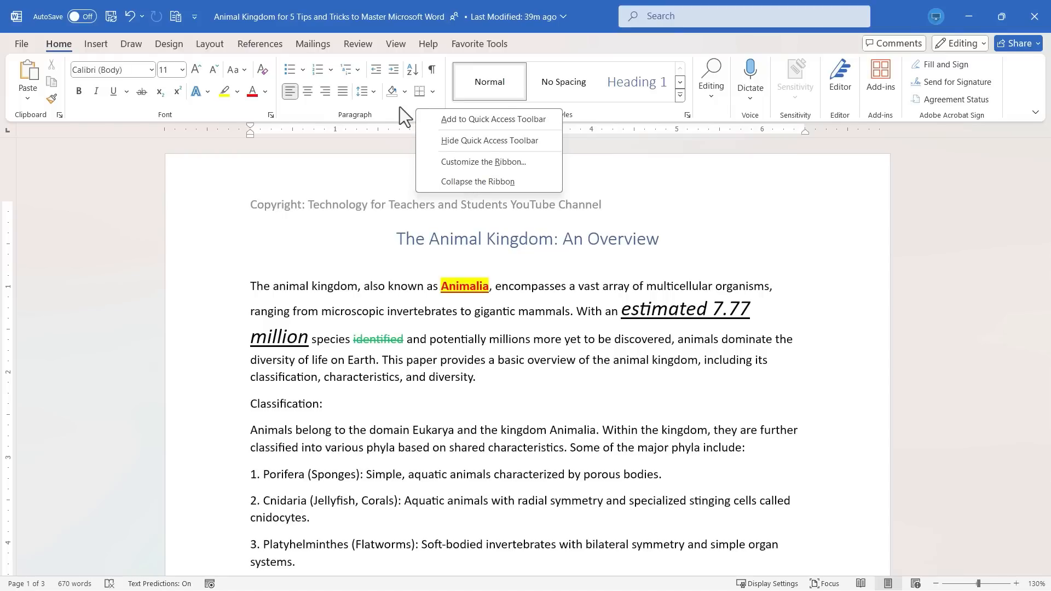
click(497, 162)
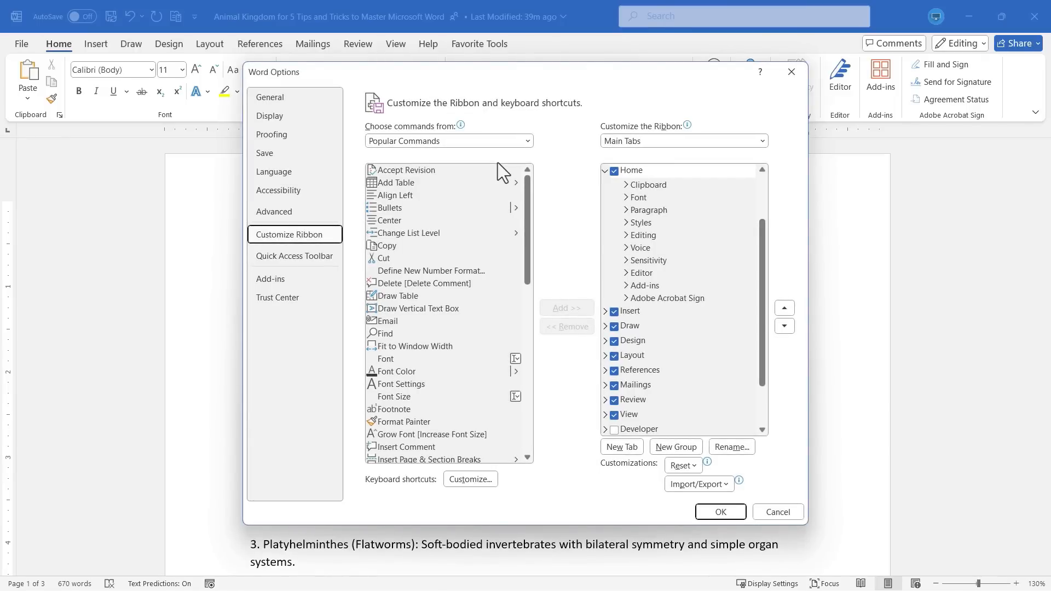
drag(527, 186, 525, 151)
click(528, 142)
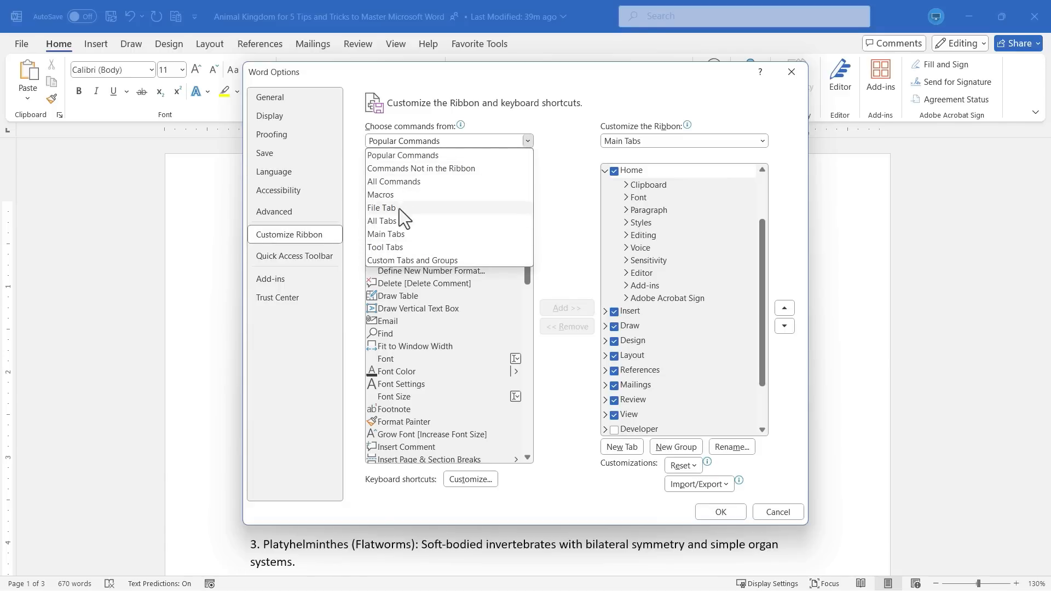
click(409, 183)
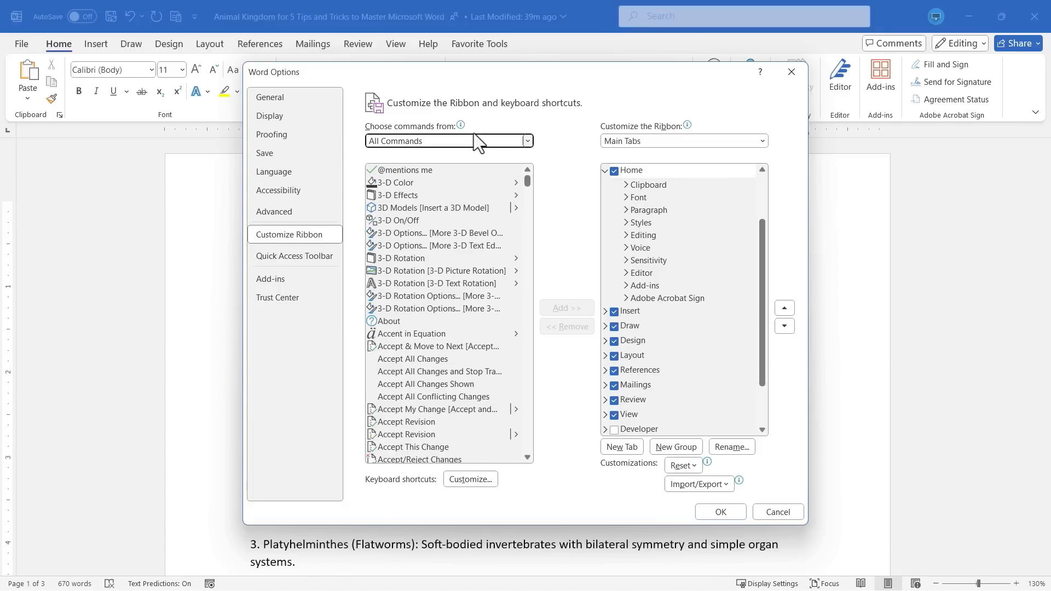
Add a new group to the Favorite Tools custom tab.
key(Tab)
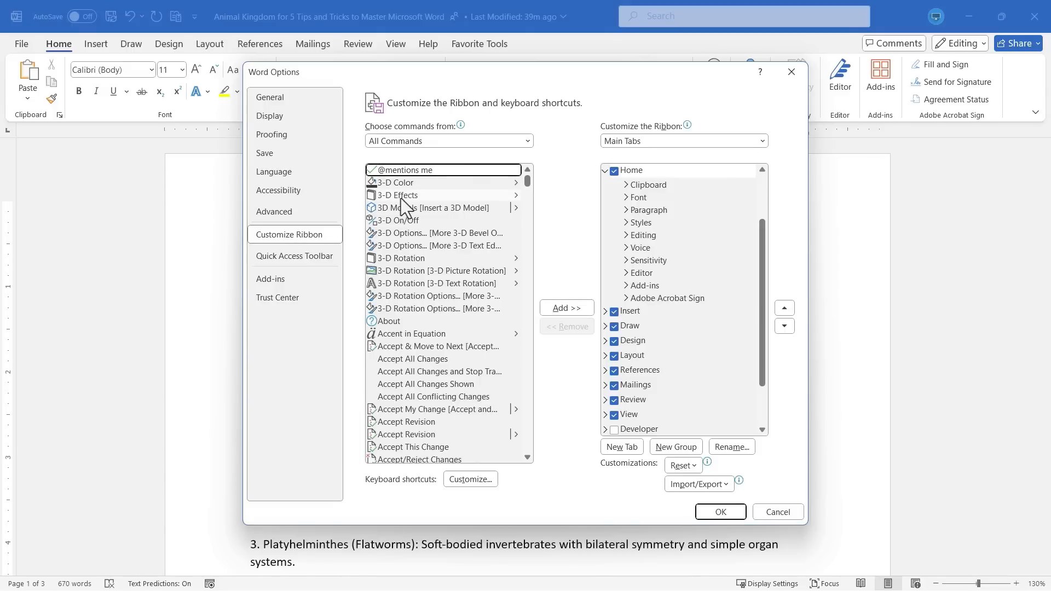
click(415, 200)
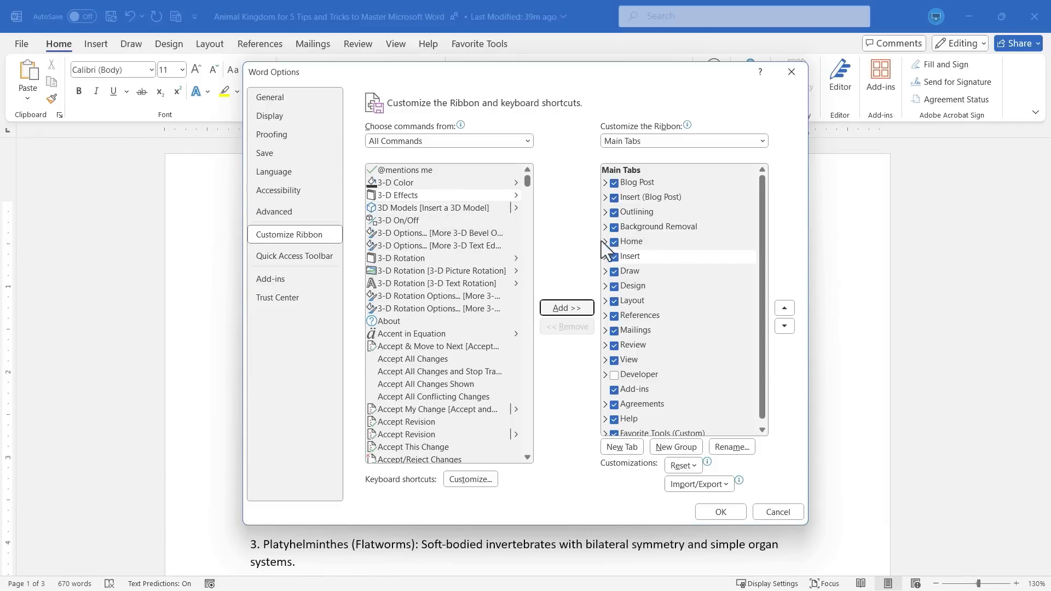
scroll(652, 337, down, 1)
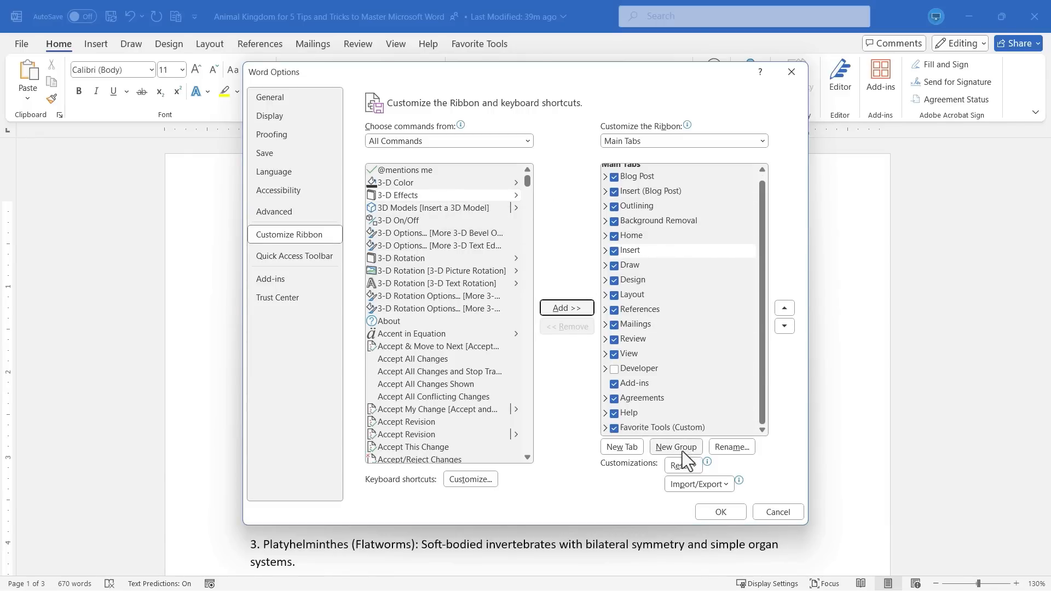
scroll(756, 316, up, 1)
click(650, 430)
click(675, 446)
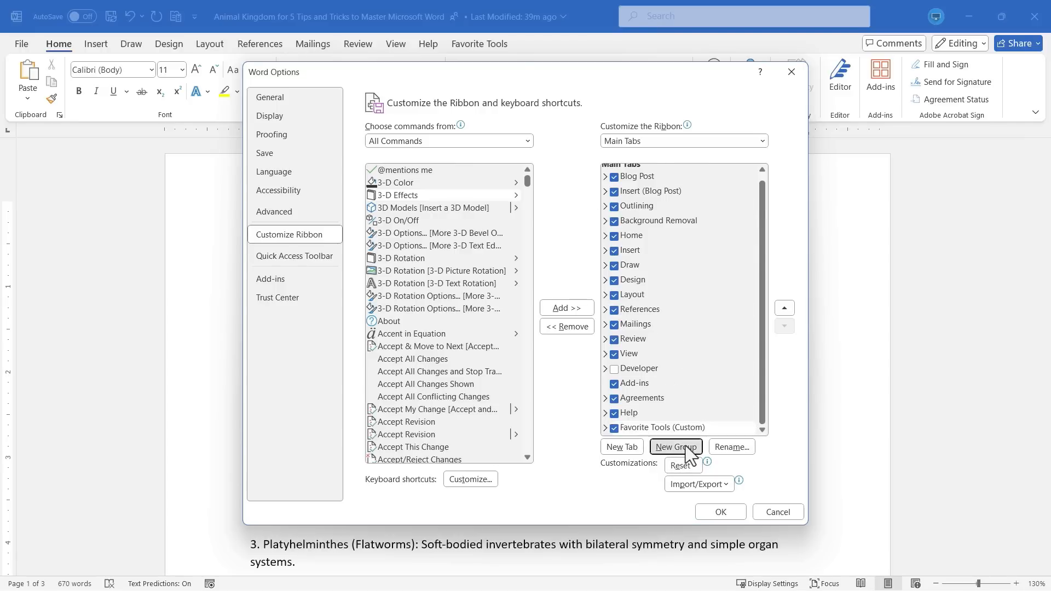
Rename the new custom group to "3D Options".
drag(675, 431, 657, 406)
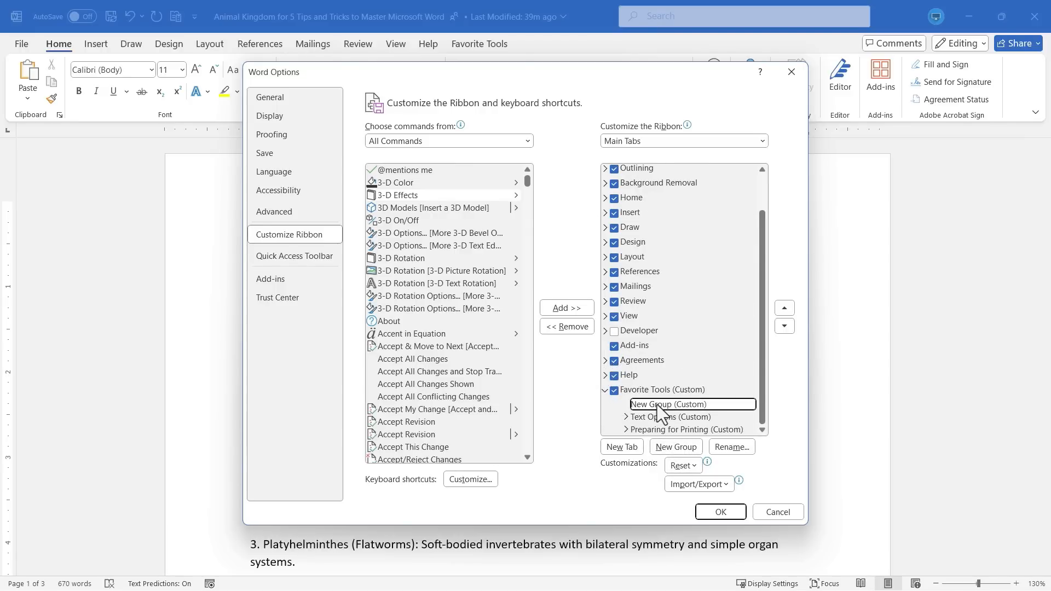
click(741, 449)
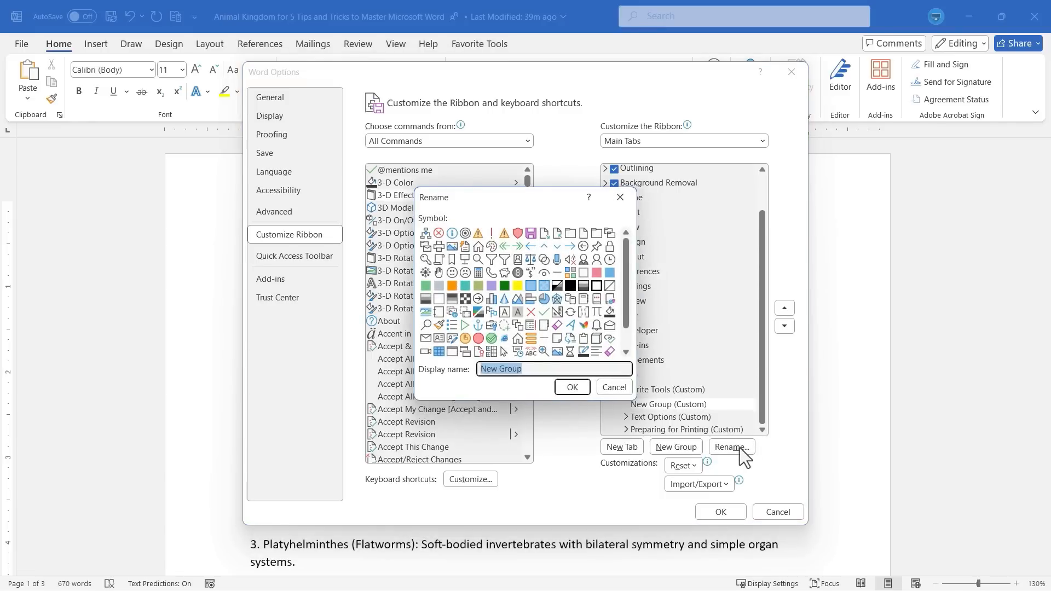
text(3D Options)
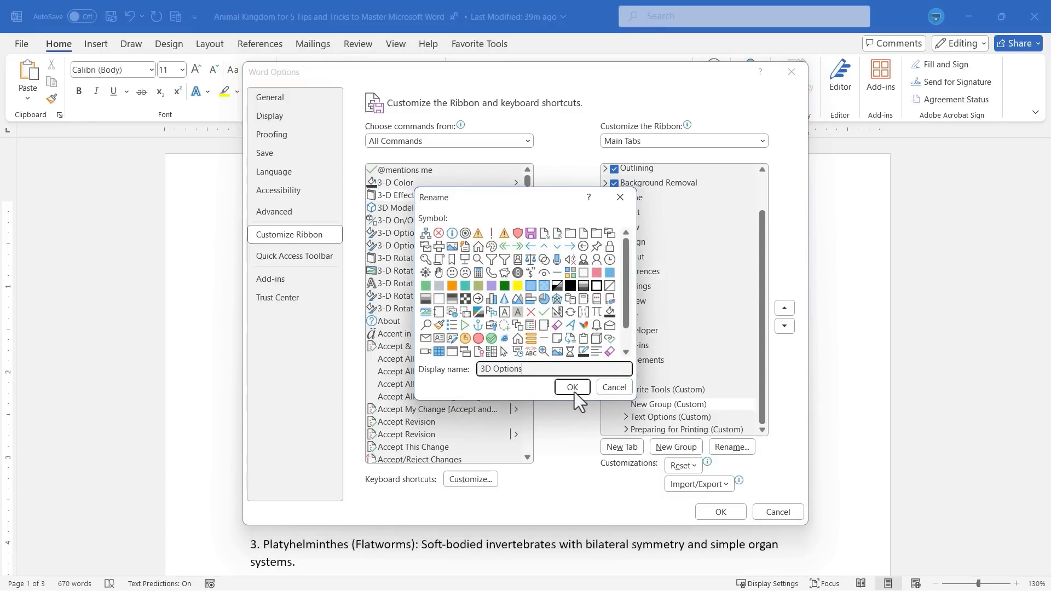
click(571, 390)
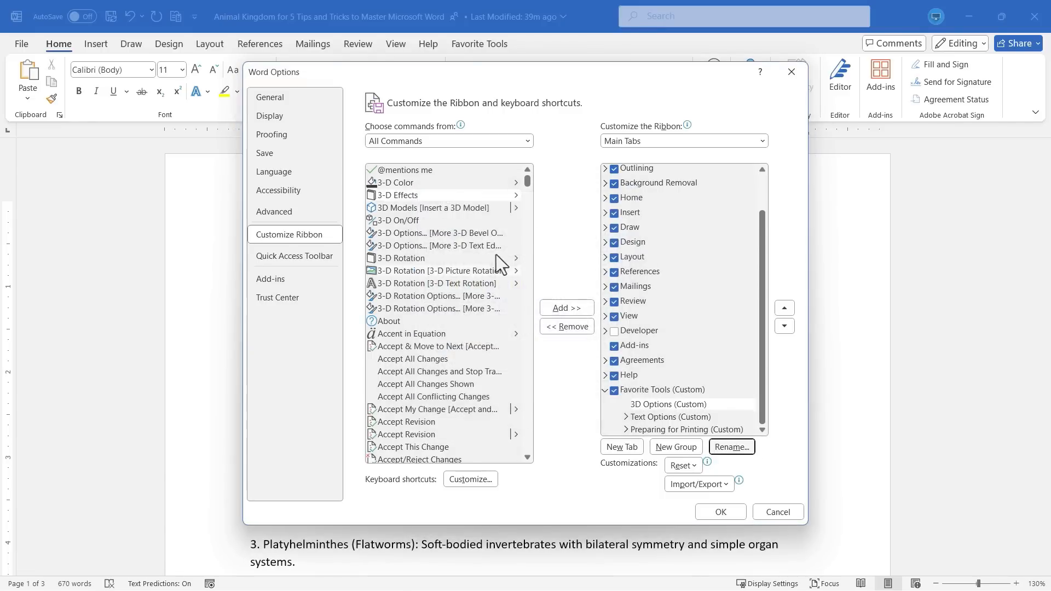
Add the 3-D Effects, 3-D Color and 3D Models commands to the 3D Options group and apply the ribbon changes.
click(410, 197)
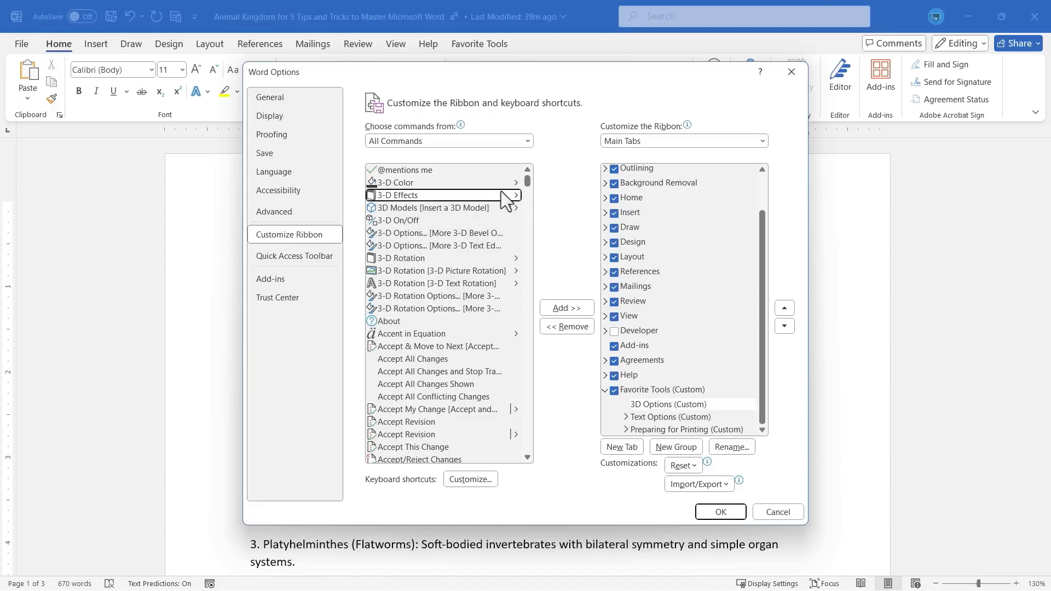
click(562, 309)
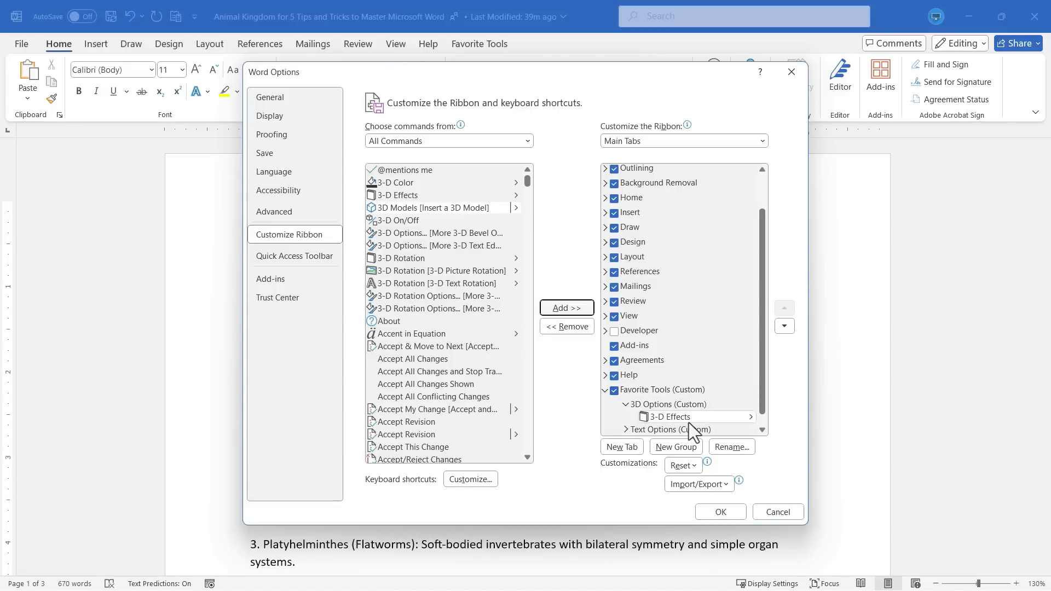
click(402, 186)
click(565, 307)
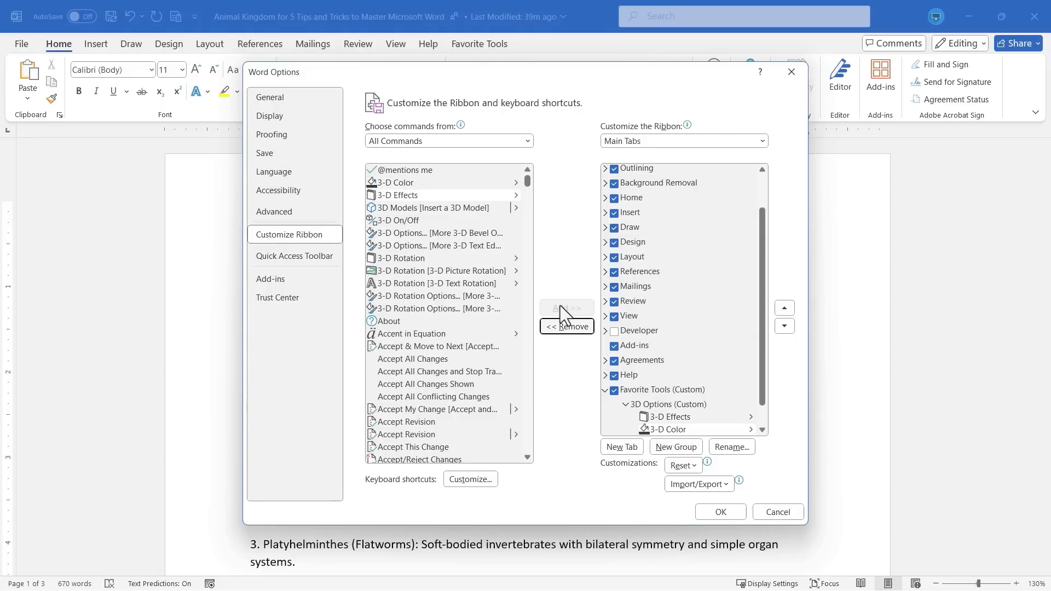
click(403, 209)
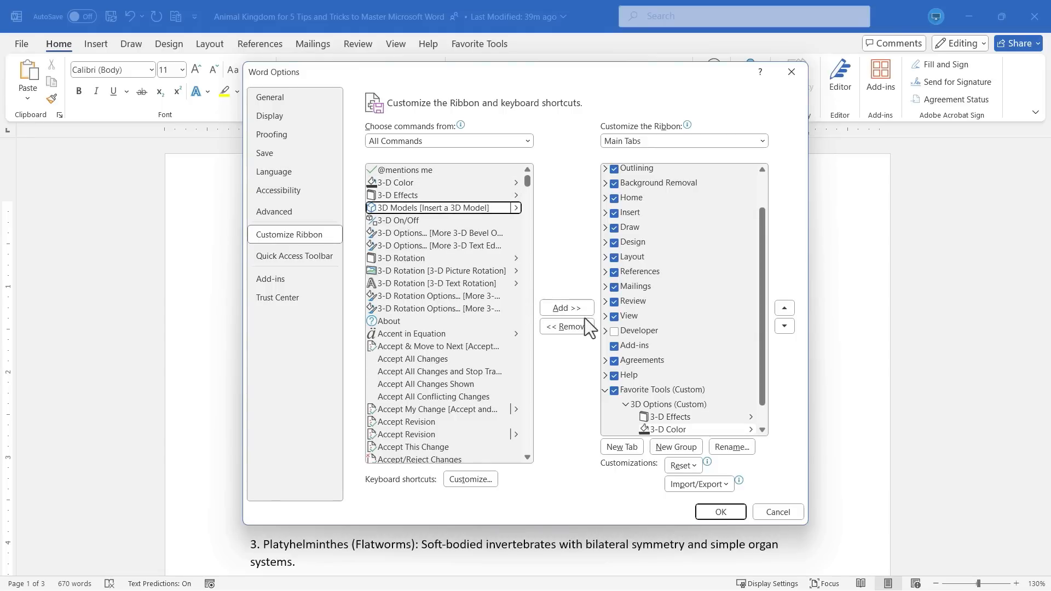
click(563, 309)
click(718, 511)
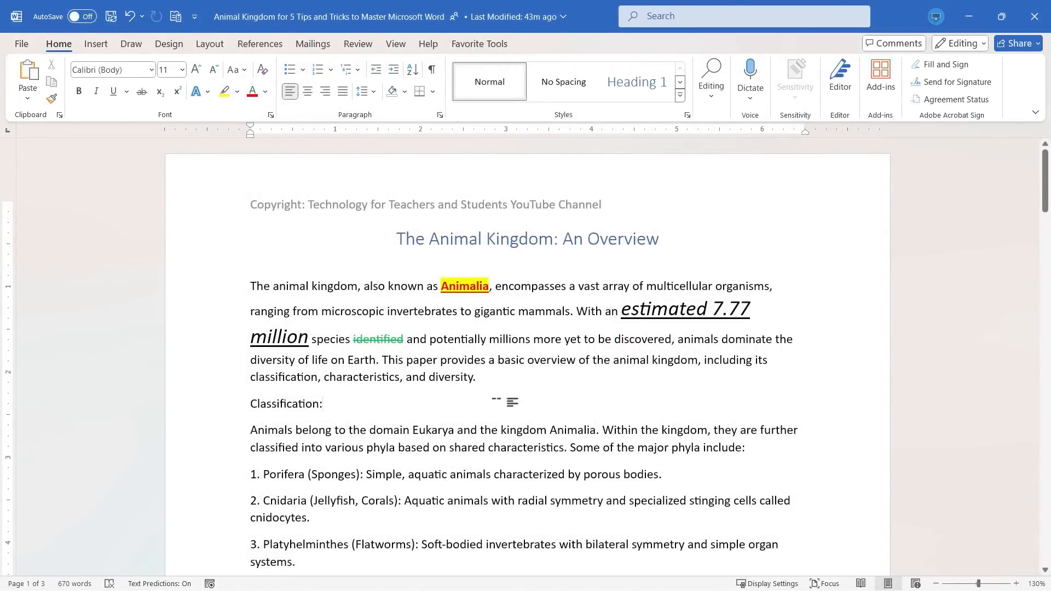
Insert the orange octopus 3D model from the online Animals collection using the custom Favorite Tools tab.
click(463, 44)
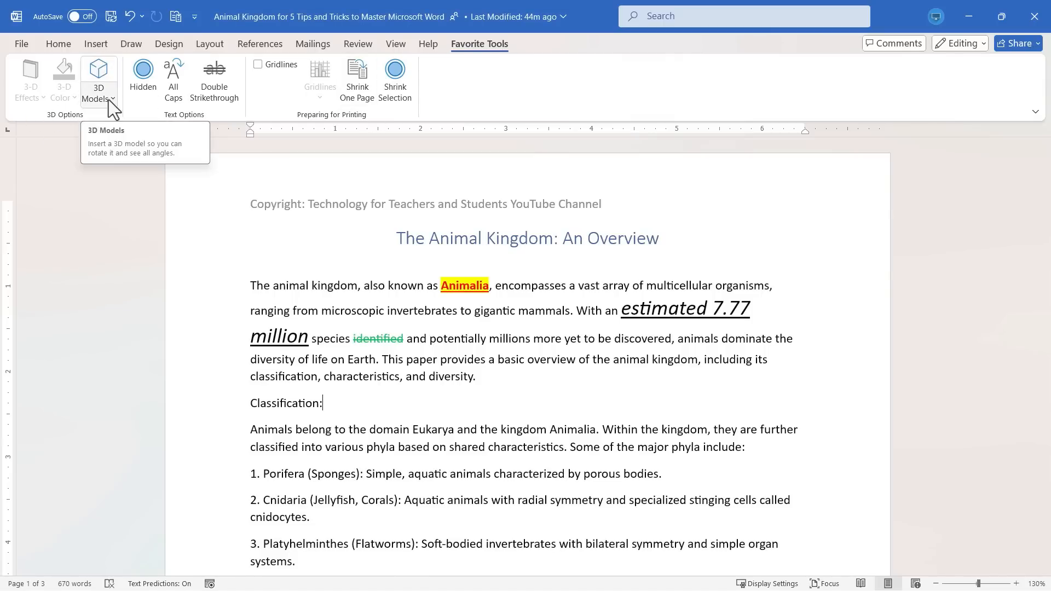
click(100, 73)
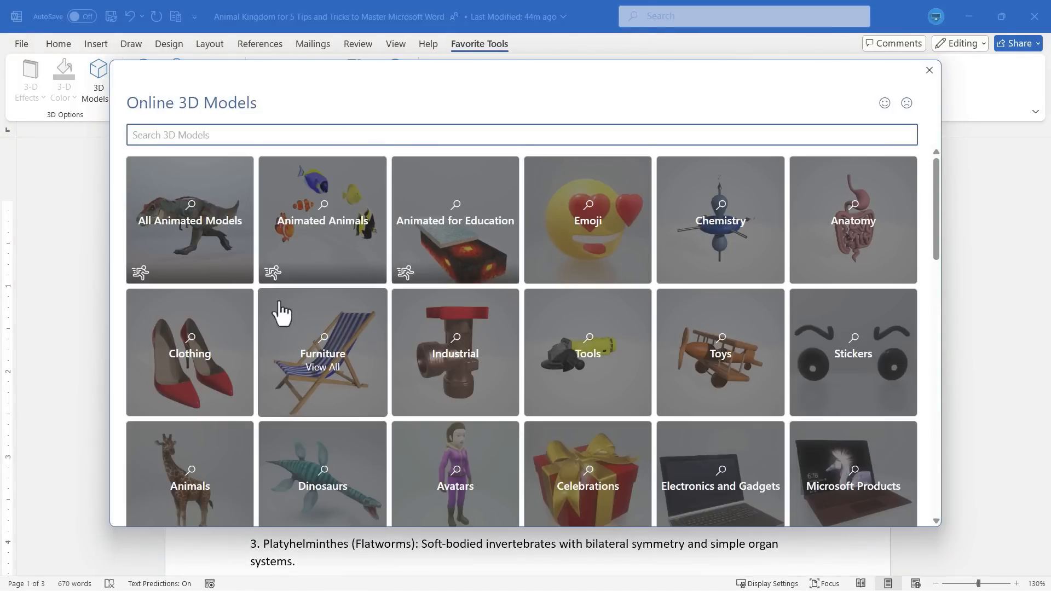
scroll(186, 268, down, 5)
click(162, 183)
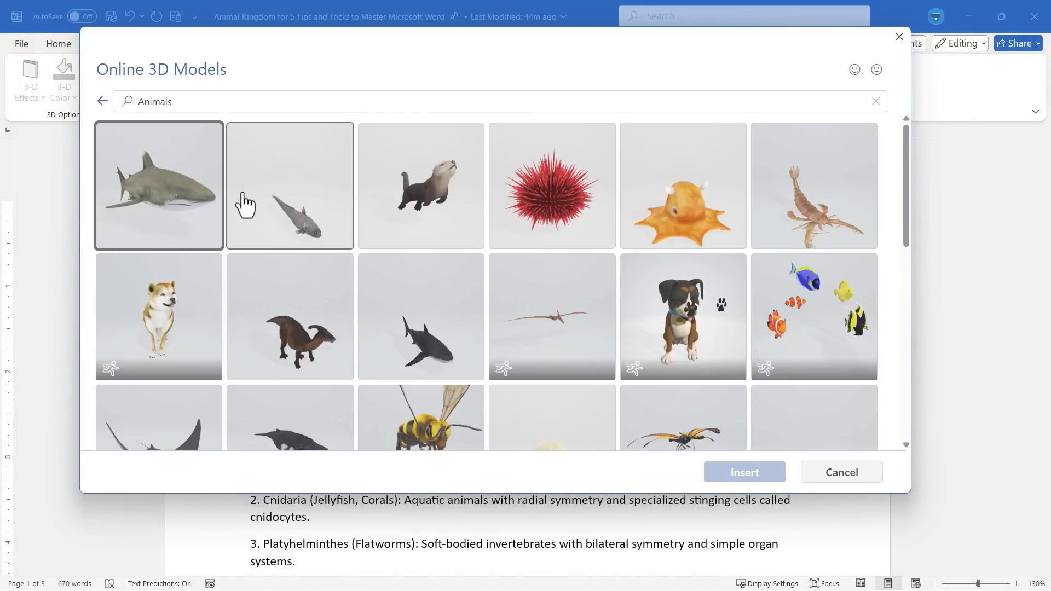
double_click(679, 227)
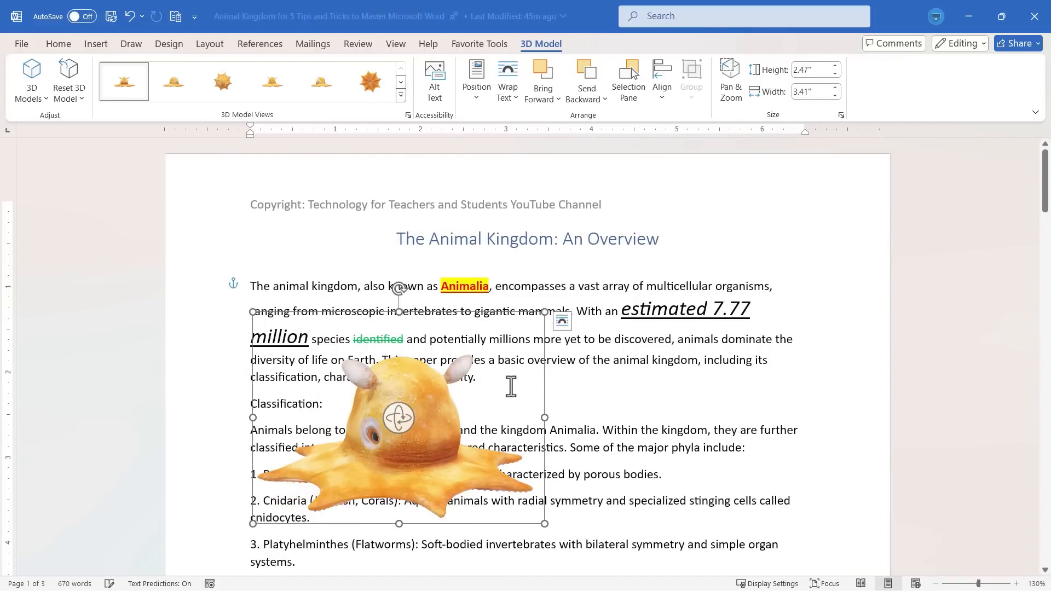
Enlarge the octopus model slightly and rotate it in 3D.
drag(545, 311, 627, 265)
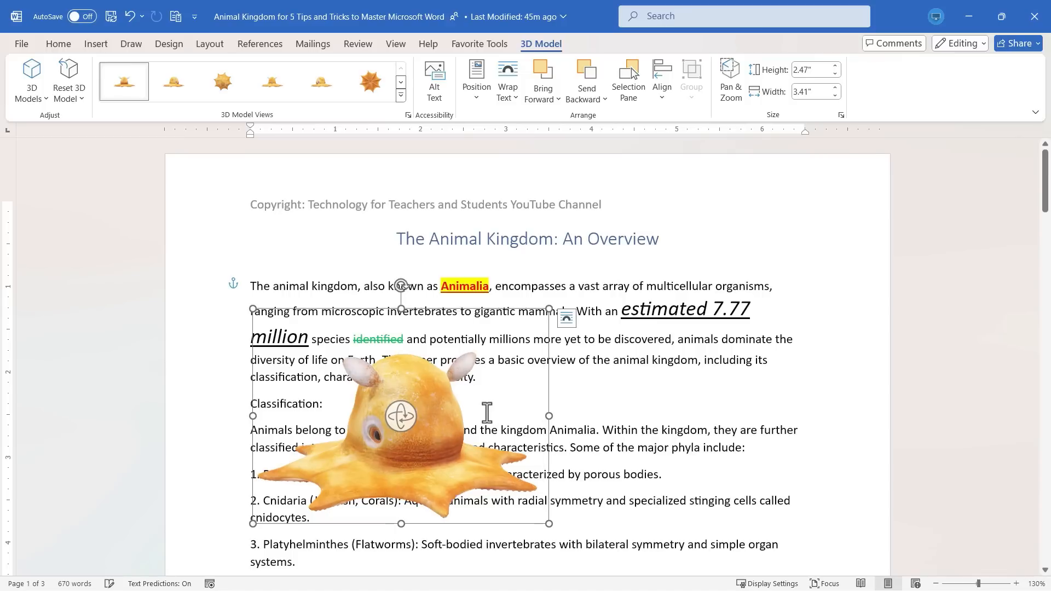
drag(414, 421, 569, 117)
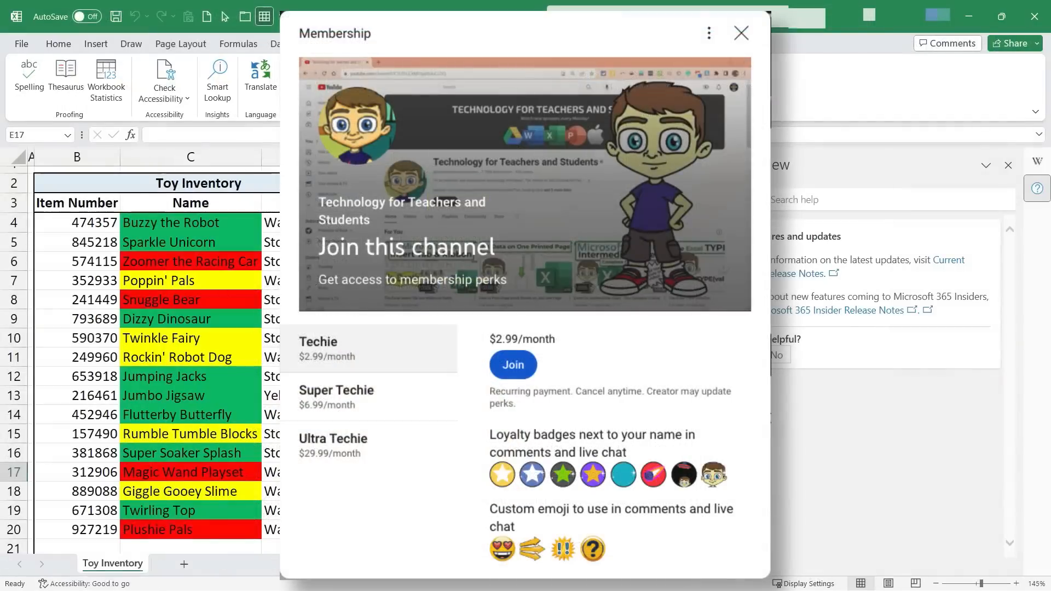
scroll(664, 413, down, 2)
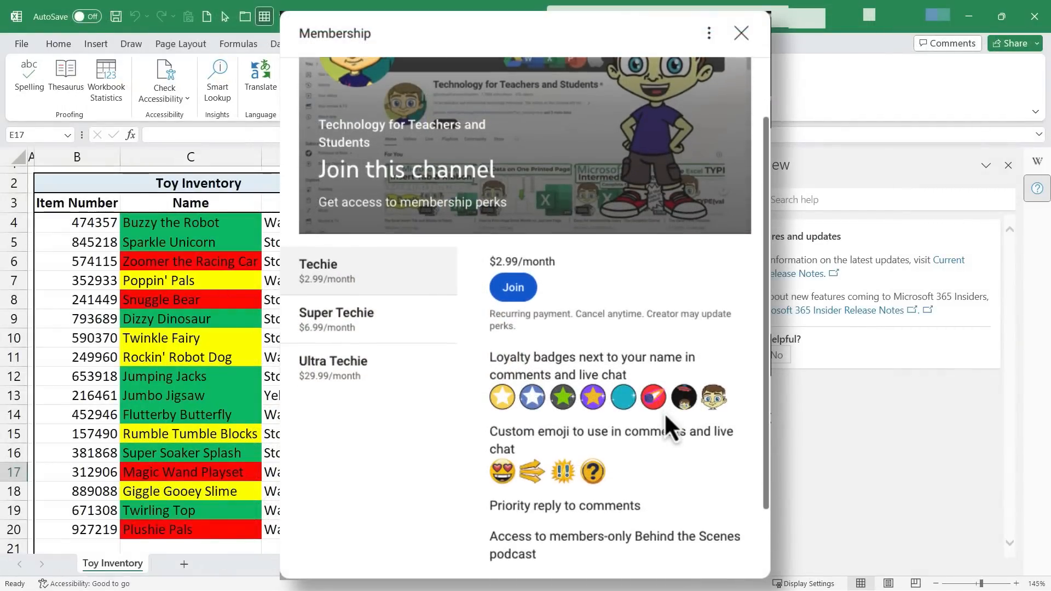
scroll(665, 412, up, 2)
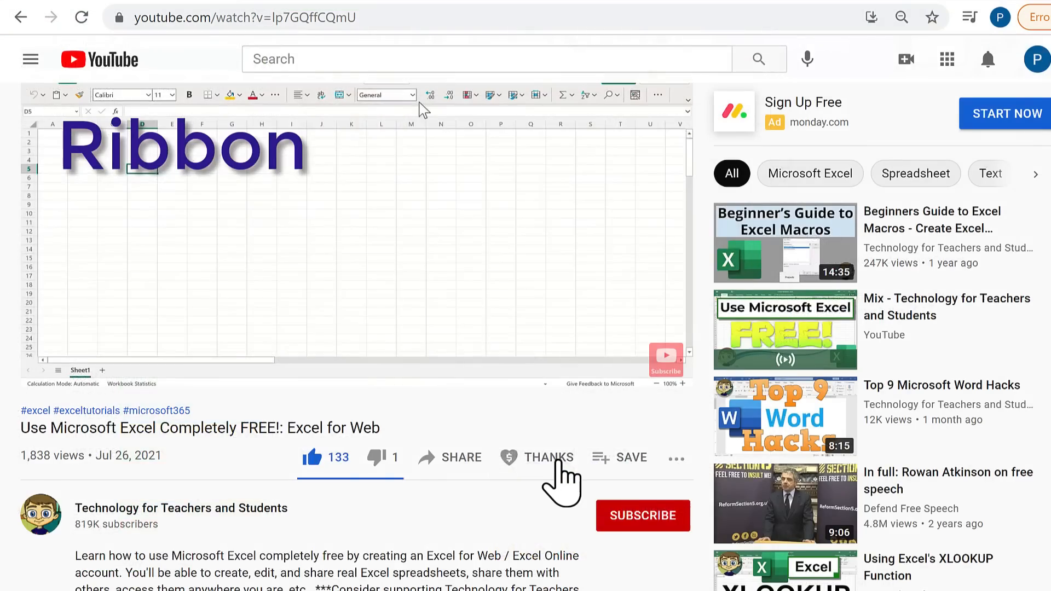
click(556, 460)
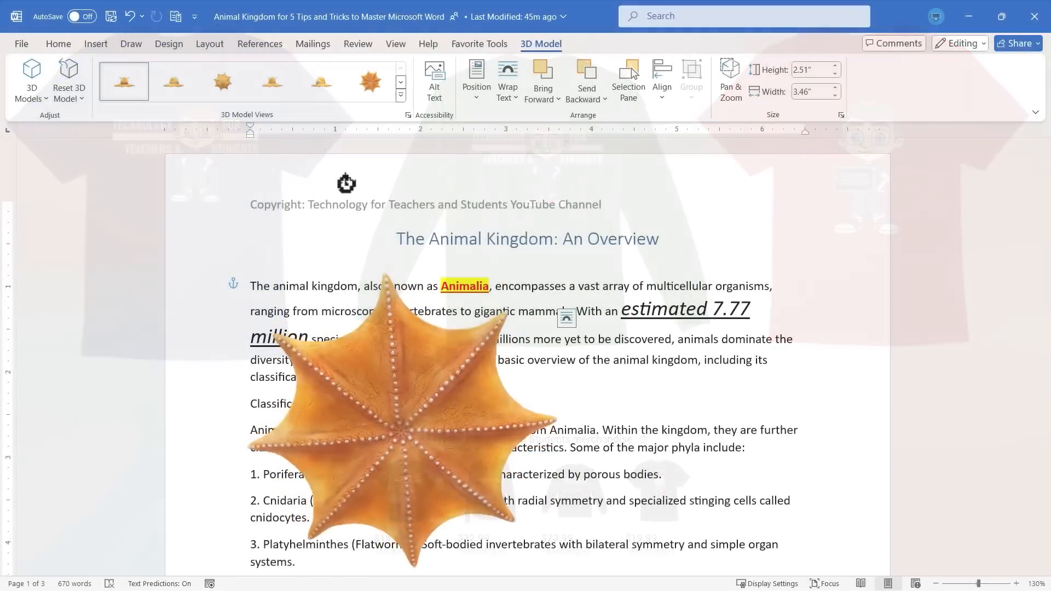
Rotate the octopus 3D model further to view it from different angles.
drag(347, 184, 395, 3)
drag(404, 418, 421, 303)
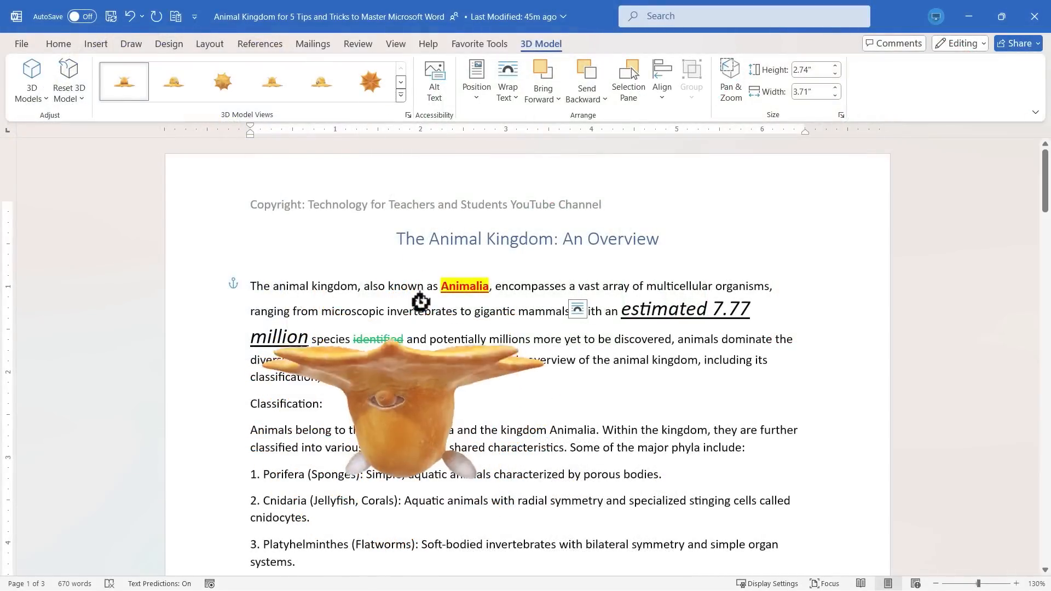
drag(421, 303, 436, 183)
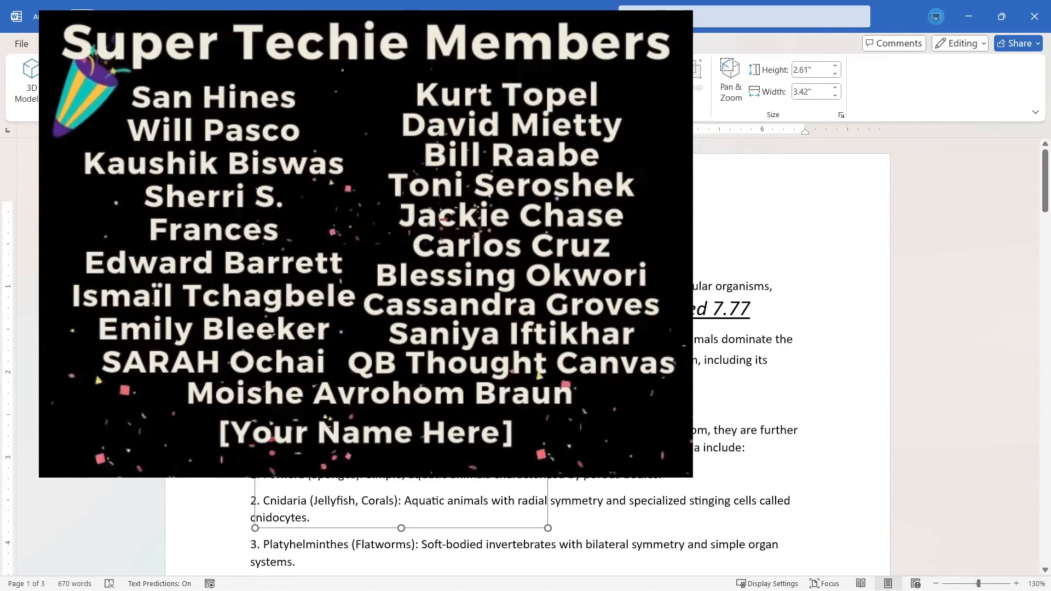
drag(404, 350, 402, 417)
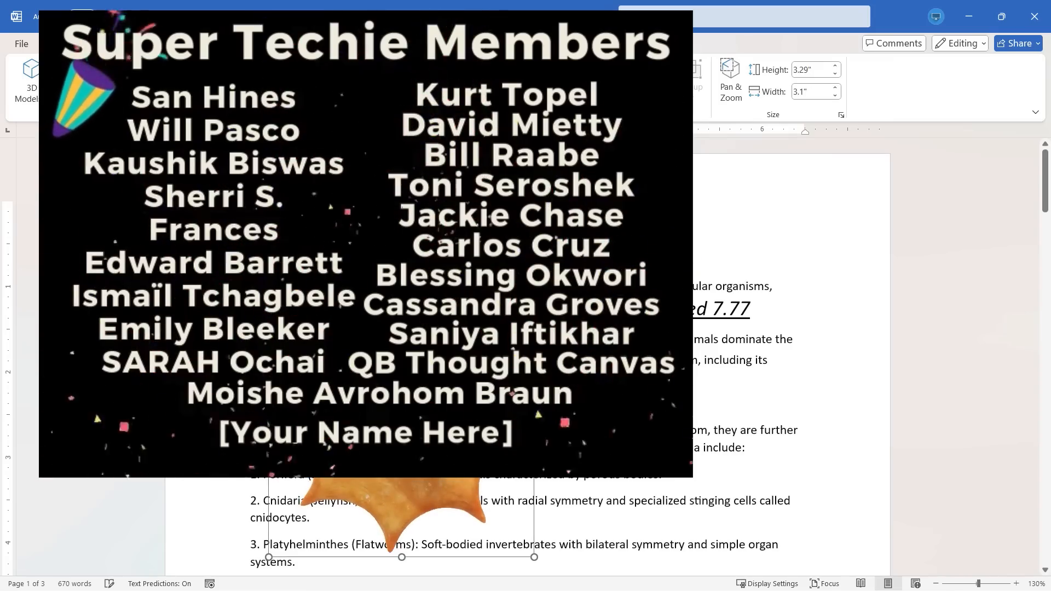